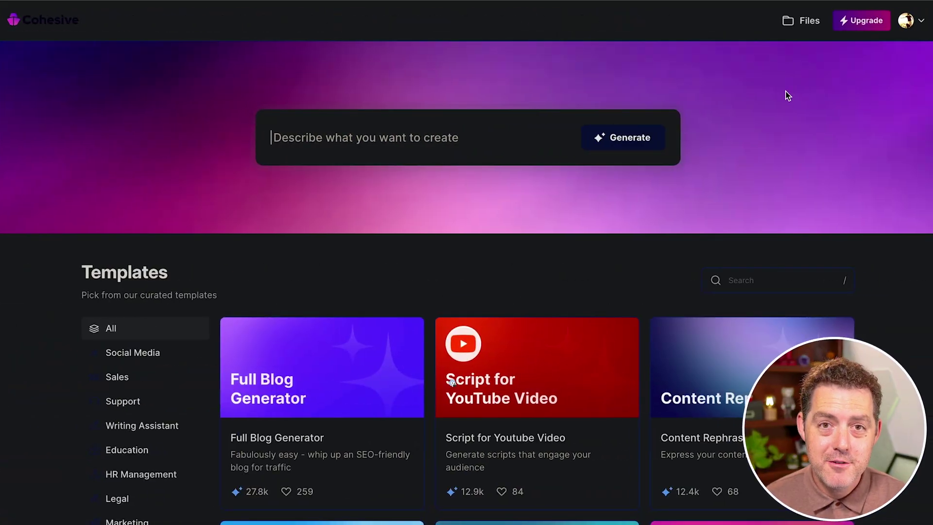
Step: Scroll the home page down to the curated Templates gallery of blog, script and social templates
{"action": "scroll", "coordinate": [534, 208], "scroll_direction": "down", "scroll_amount": 2}
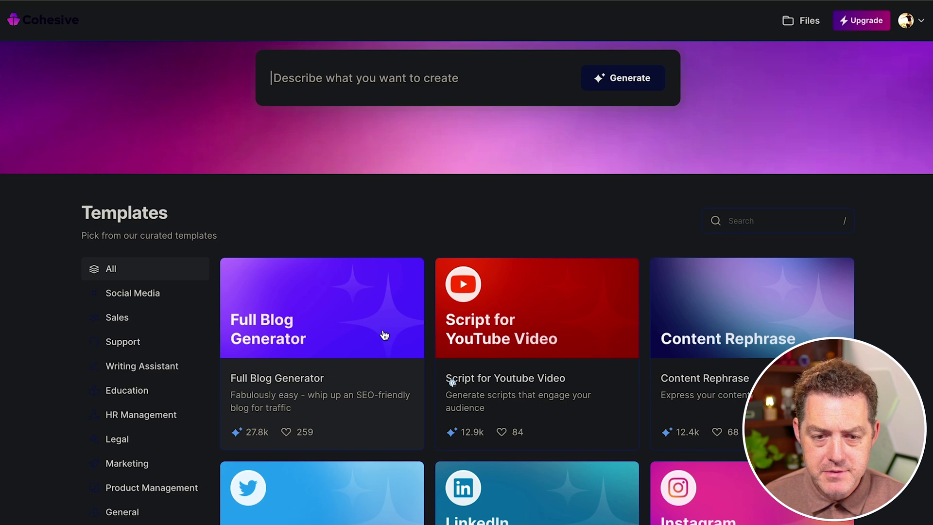
{"action": "scroll", "coordinate": [382, 334], "scroll_direction": "down", "scroll_amount": 1}
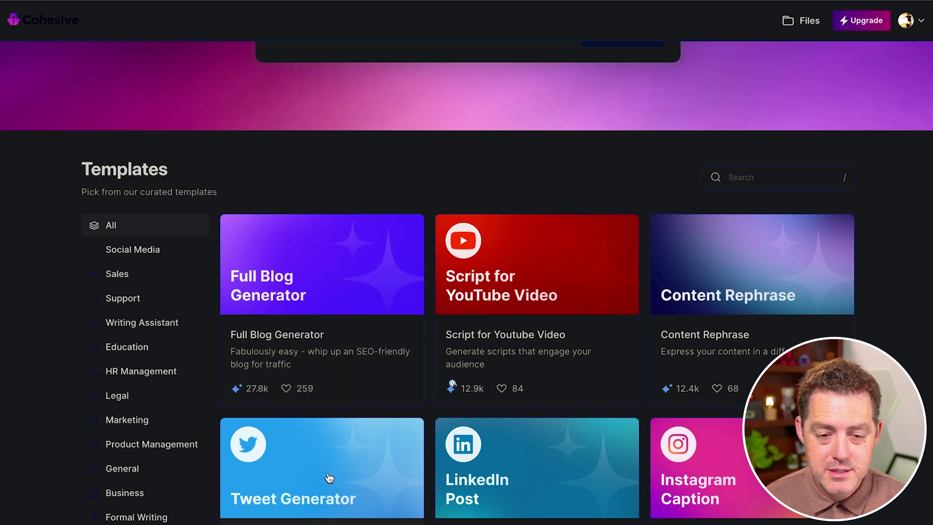
Step: Generate a Full Blog on 'artificial intelligence' with goal readership, educational tone, 1000 words
{"action": "left_click", "coordinate": [310, 258]}
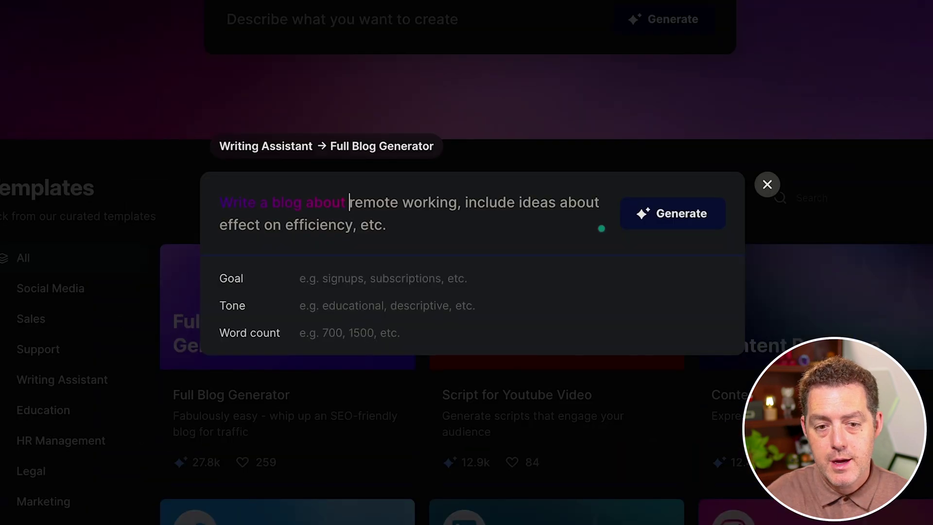
{"action": "type", "text": "artific"}
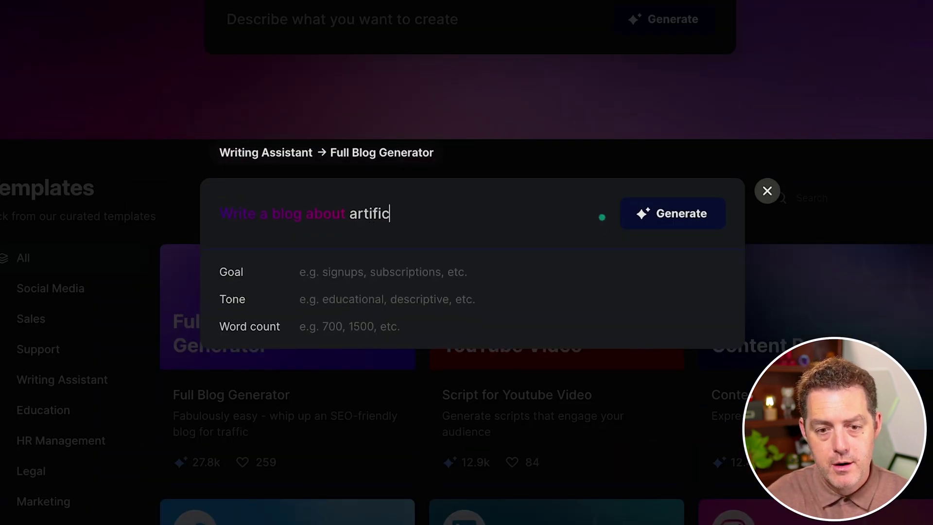
{"action": "type", "text": "ial intelligence"}
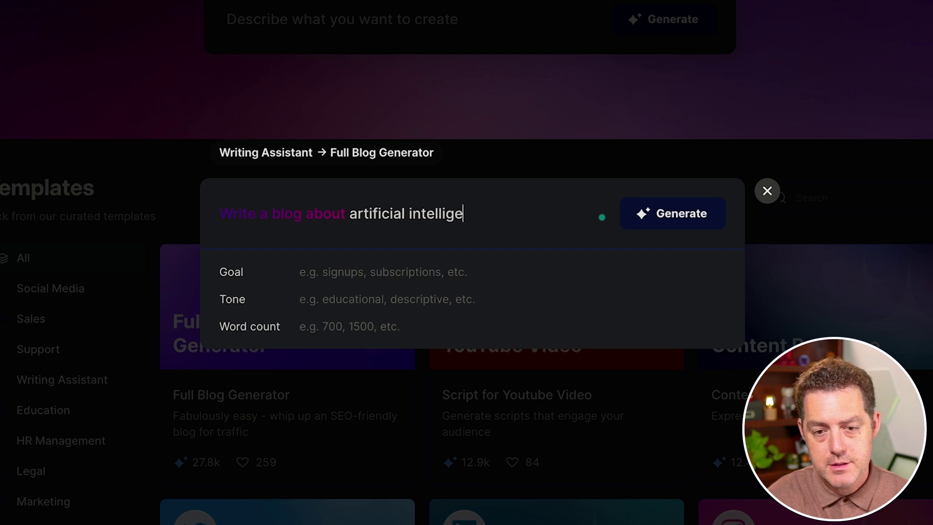
{"action": "left_click", "coordinate": [325, 271]}
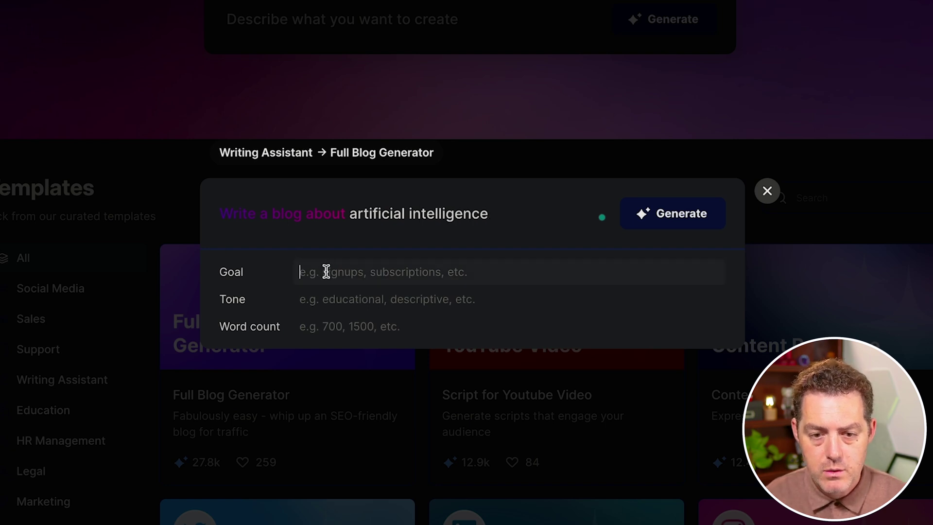
{"action": "type", "text": "reader"}
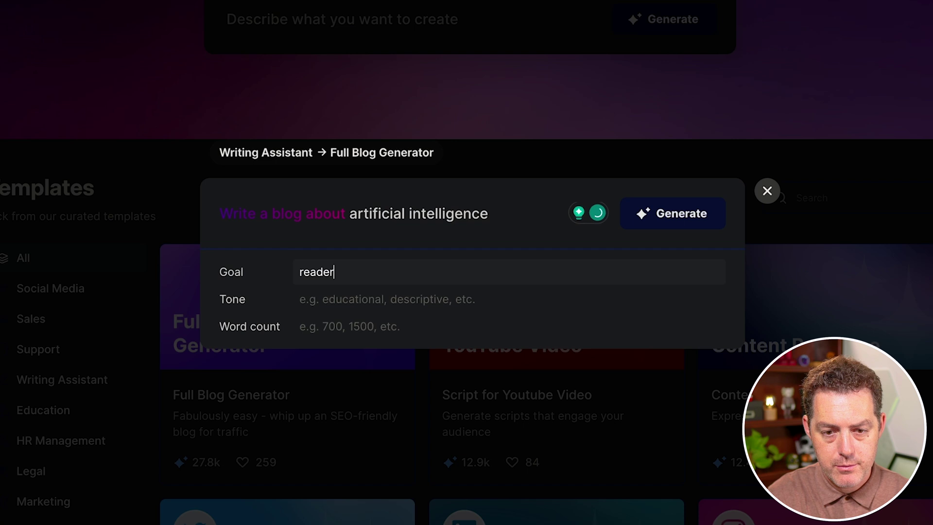
{"action": "type", "text": "shipeducationa"}
{"action": "type", "text": "1000"}
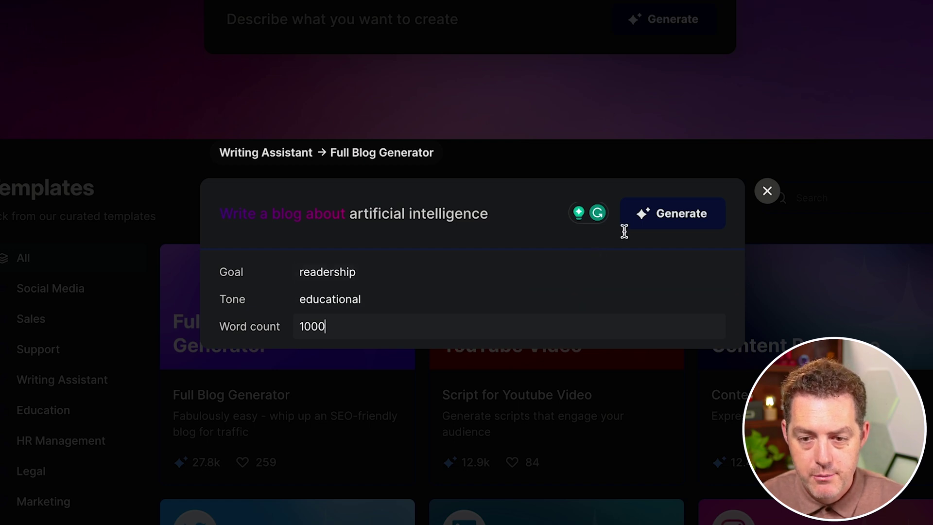
{"action": "left_click", "coordinate": [647, 212]}
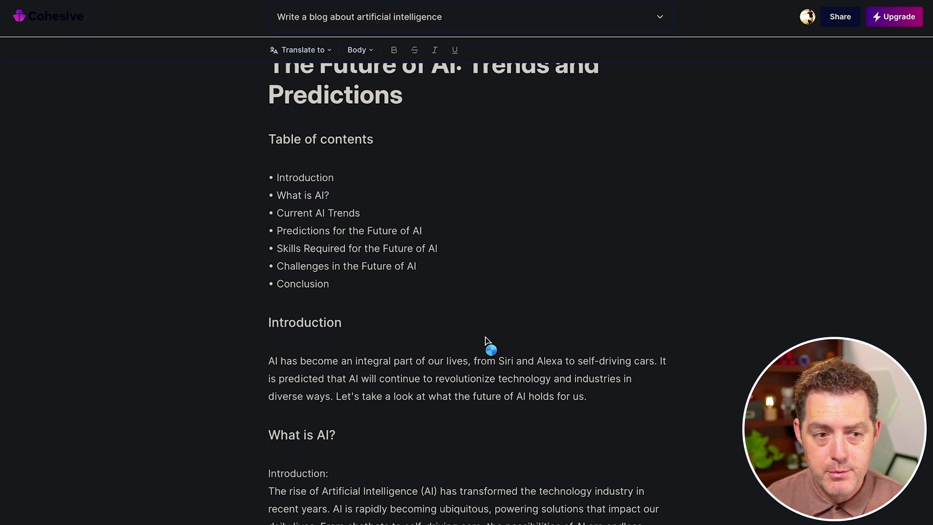
Step: Scroll through the generated 'The Future of AI' blog down to its Conclusion
{"action": "scroll", "coordinate": [486, 339], "scroll_direction": "down", "scroll_amount": 3}
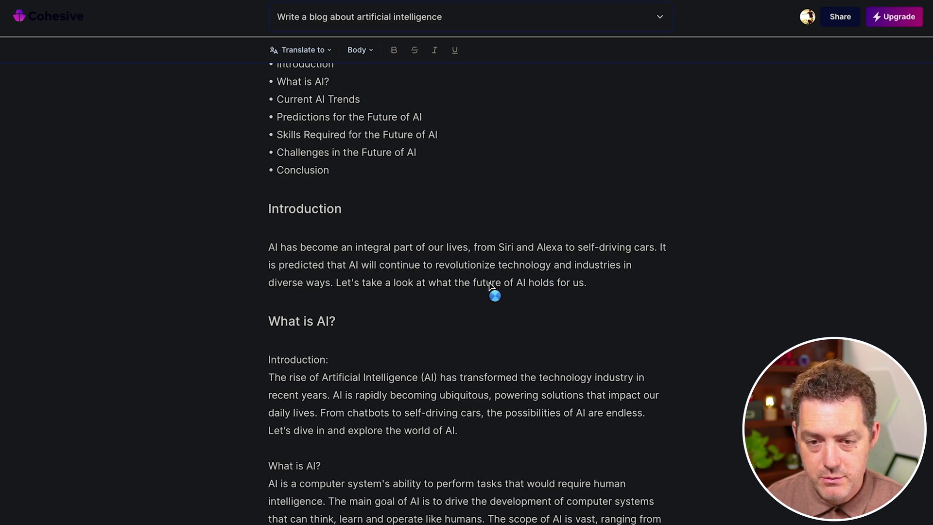
{"action": "scroll", "coordinate": [576, 311], "scroll_direction": "down", "scroll_amount": 2}
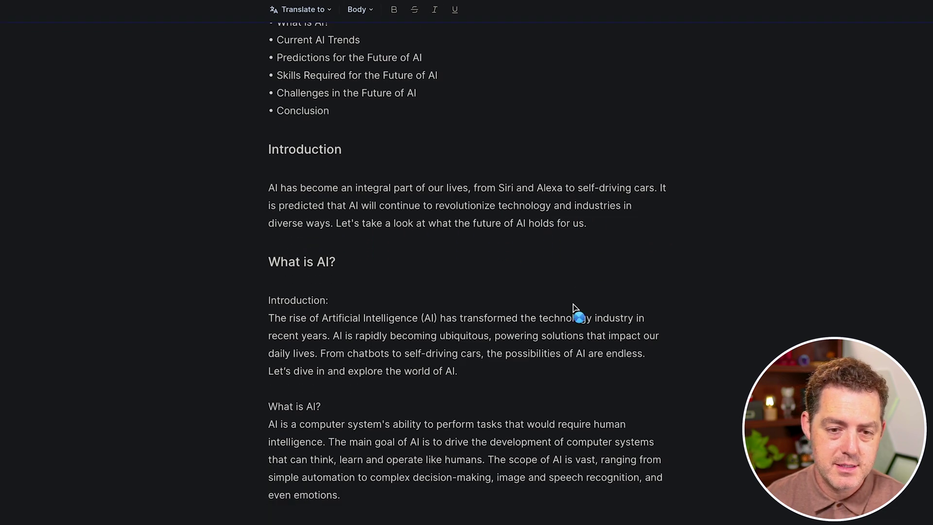
{"action": "scroll", "coordinate": [573, 311], "scroll_direction": "down", "scroll_amount": 4}
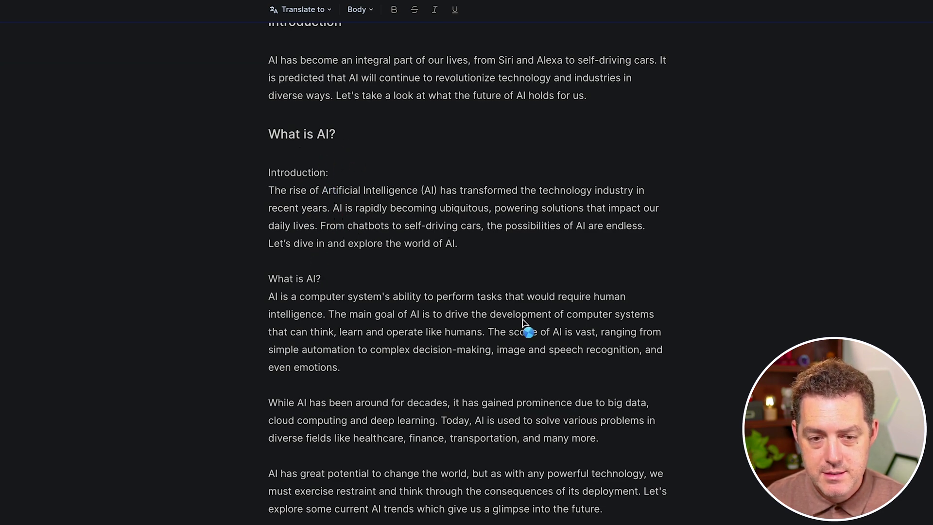
{"action": "scroll", "coordinate": [520, 323], "scroll_direction": "down", "scroll_amount": 10}
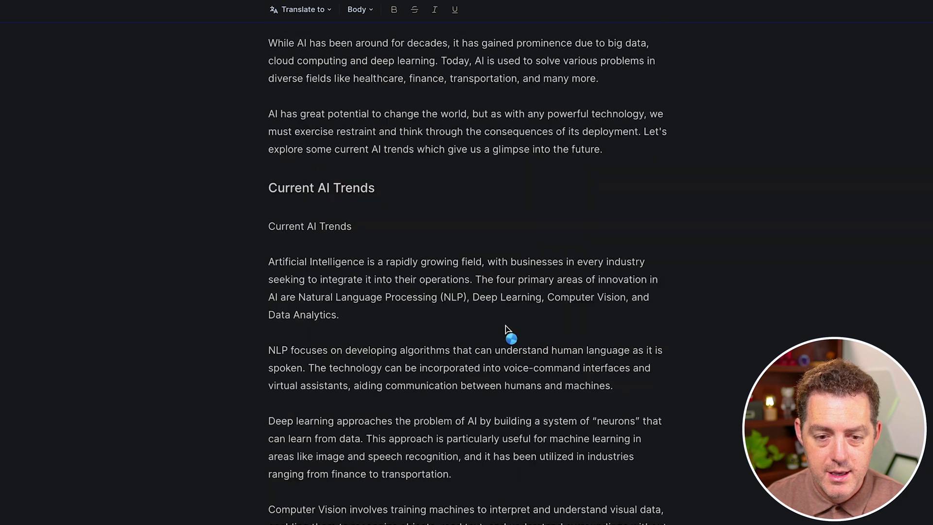
{"action": "scroll", "coordinate": [443, 382], "scroll_direction": "down", "scroll_amount": 20}
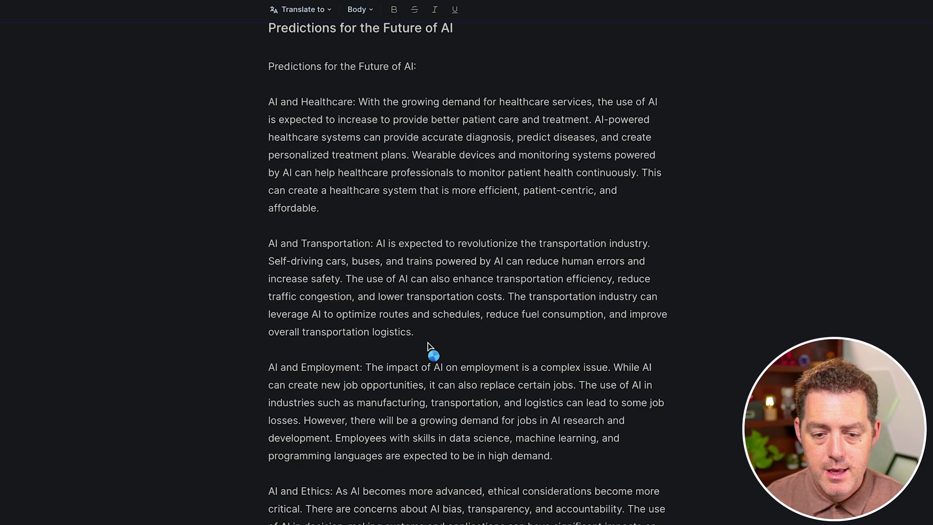
{"action": "scroll", "coordinate": [428, 343], "scroll_direction": "down", "scroll_amount": 1}
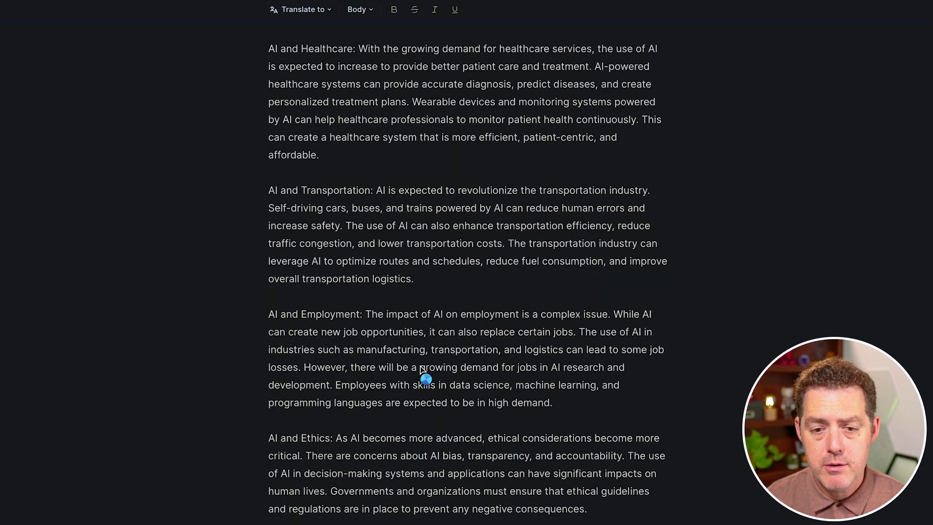
{"action": "scroll", "coordinate": [492, 353], "scroll_direction": "down", "scroll_amount": 1}
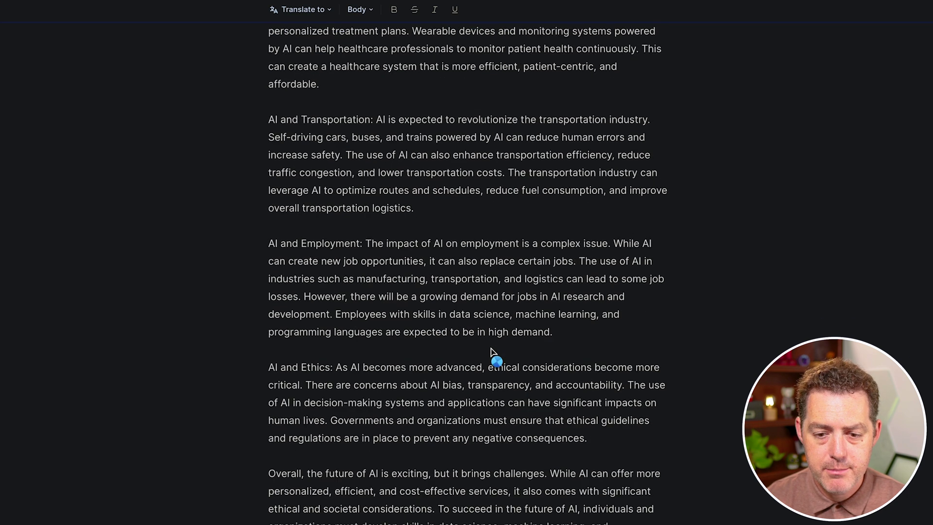
{"action": "scroll", "coordinate": [496, 334], "scroll_direction": "down", "scroll_amount": 10}
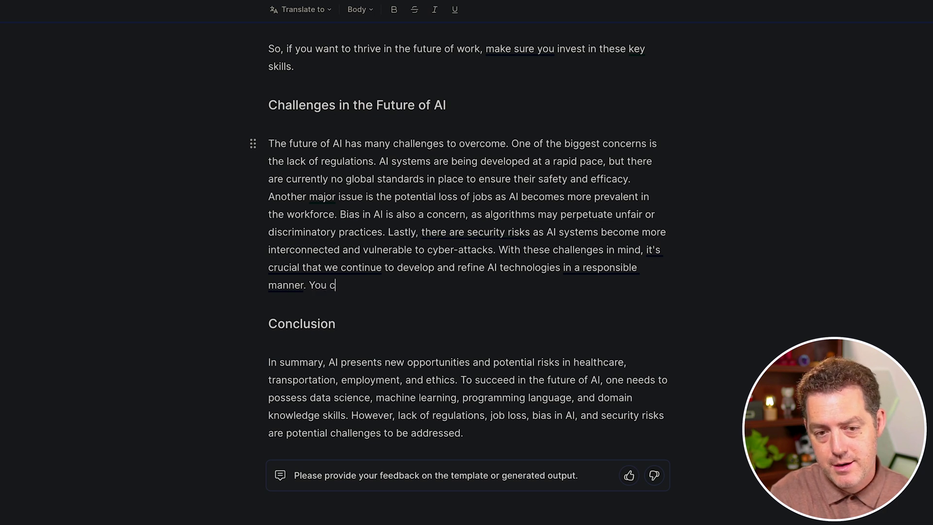
Step: Finish the sentence 'You can edit things here.' and select Conclusion text for AI actions
{"action": "type", "text": "t things here."}
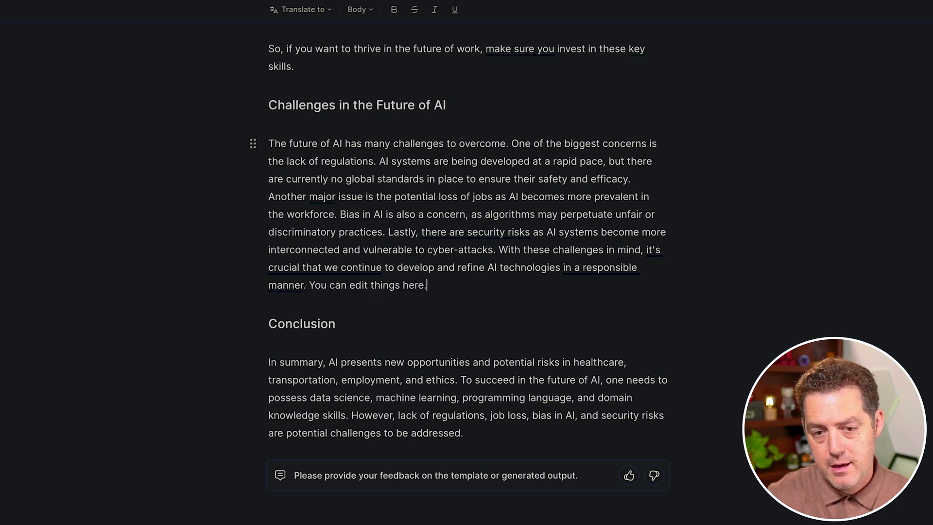
{"action": "left_click_drag", "start_coordinate": [518, 380], "coordinate": [523, 379]}
{"action": "scroll", "coordinate": [381, 371], "scroll_direction": "down", "scroll_amount": 3}
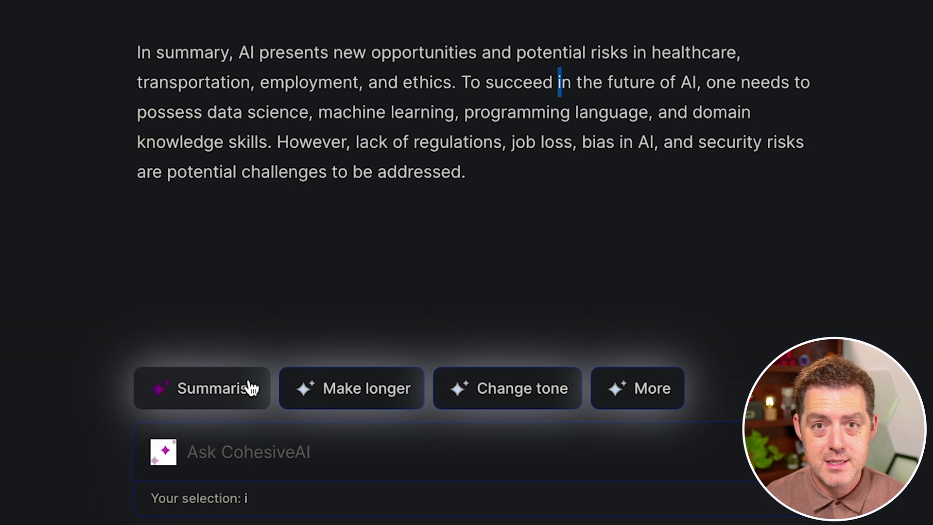
Step: Ask CohesiveAI to change the Conclusion paragraph's tone to funny
{"action": "left_click", "coordinate": [368, 399]}
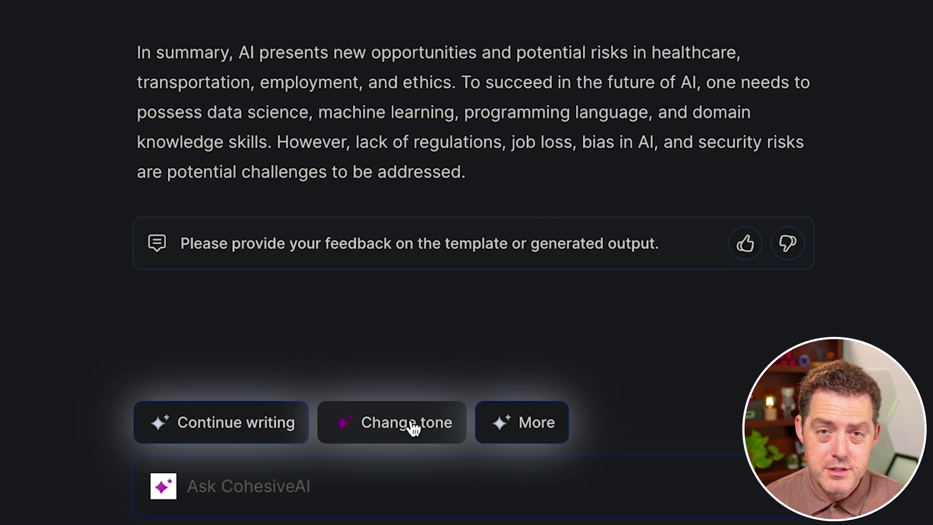
{"action": "left_click", "coordinate": [410, 424]}
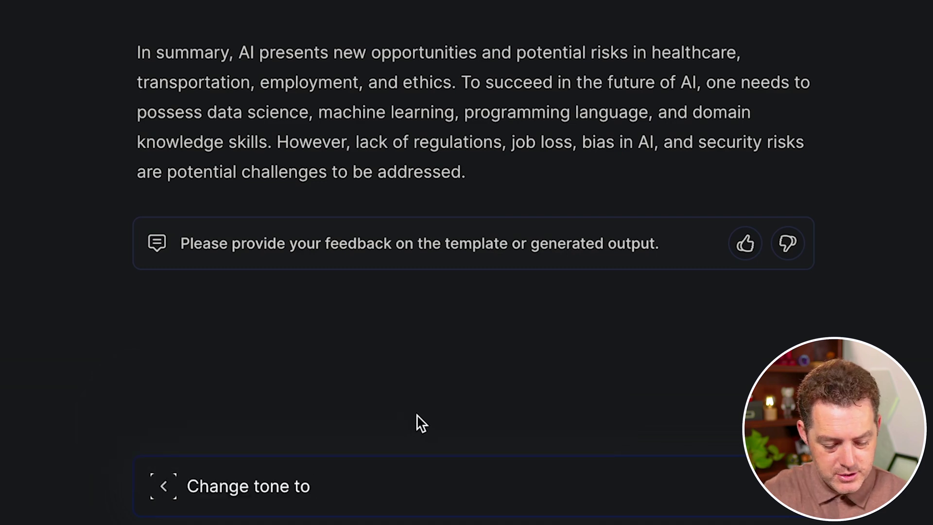
{"action": "type", "text": "funny"}
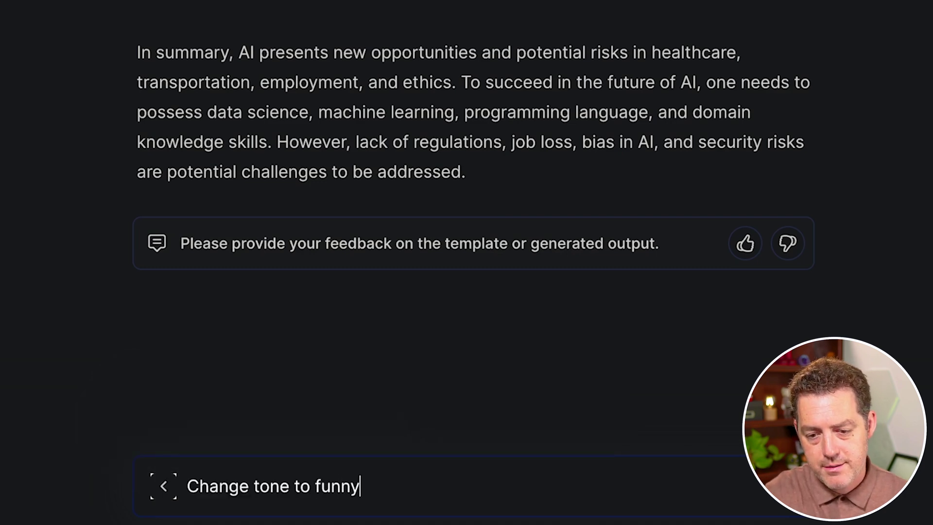
{"action": "key", "text": "Return"}
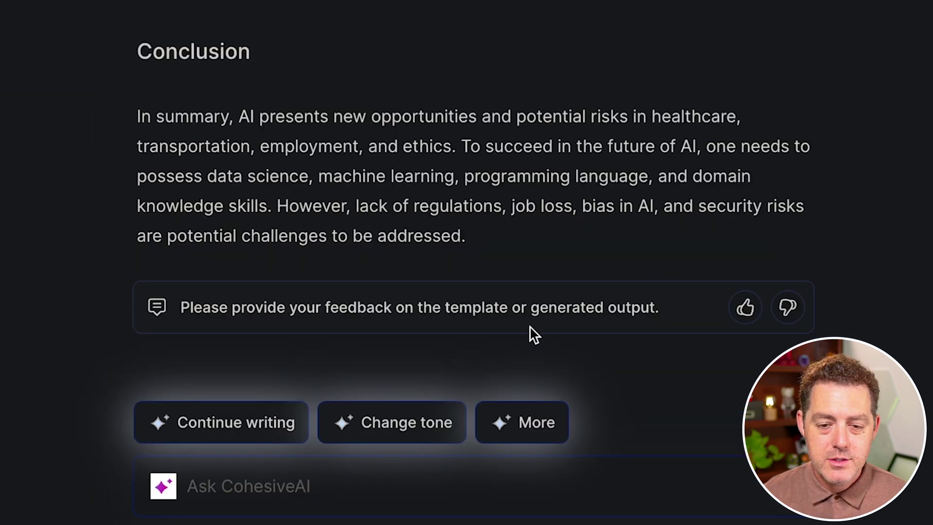
Step: Generate AI images for 'robot' and insert the third silver robot above the Conclusion
{"action": "left_click", "coordinate": [528, 423]}
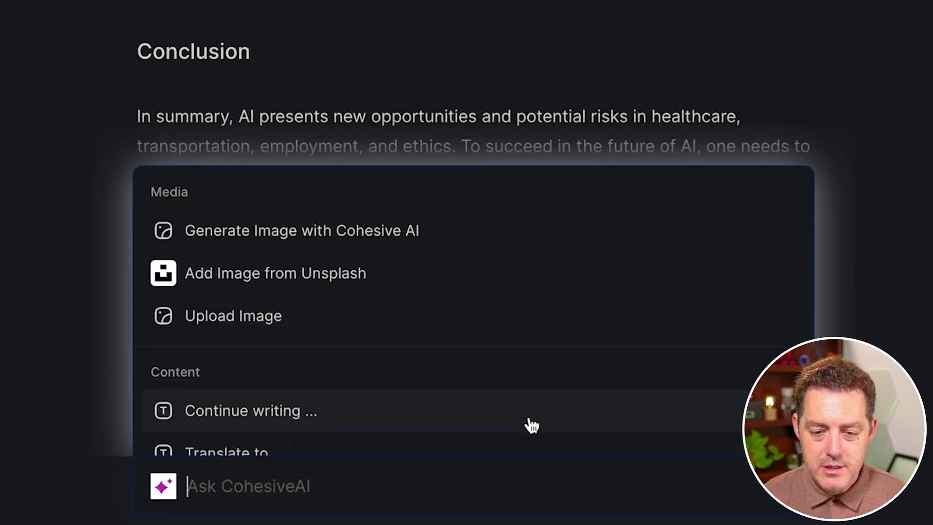
{"action": "left_click", "coordinate": [366, 241]}
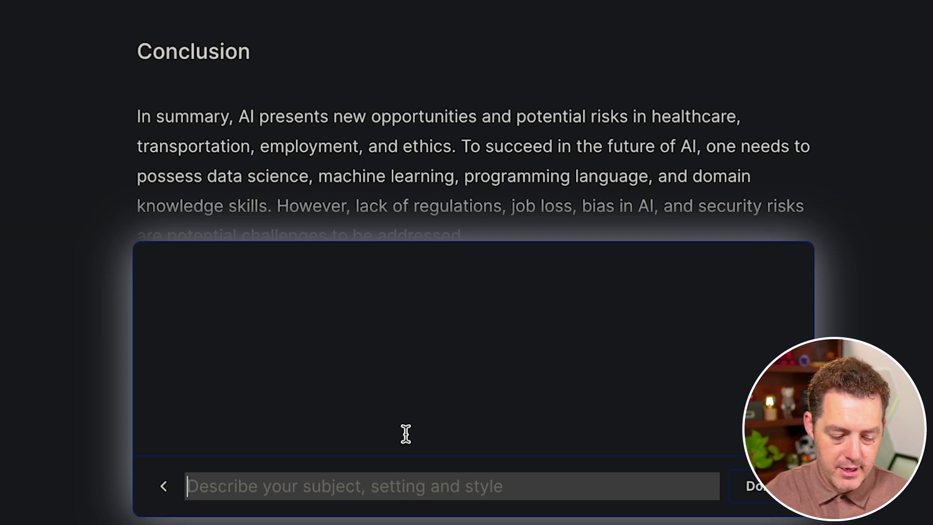
{"action": "type", "text": "robot"}
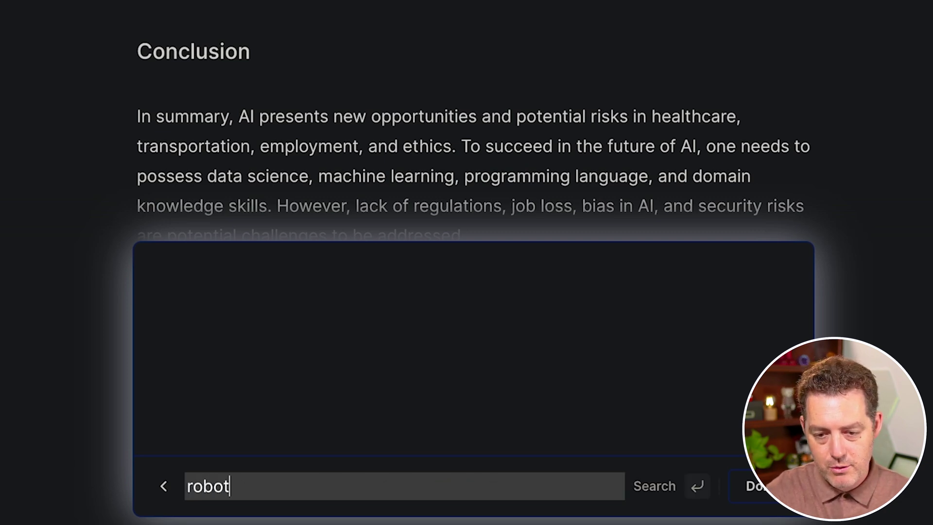
{"action": "key", "text": "Return"}
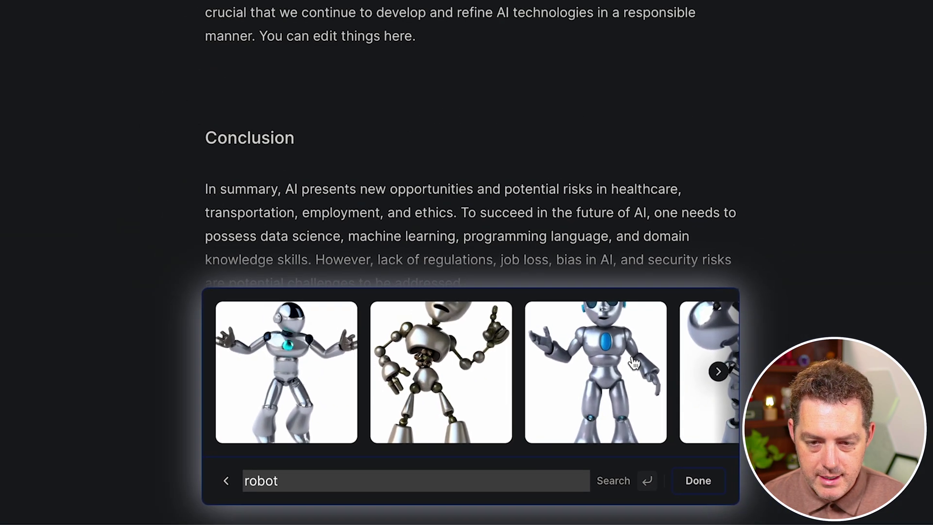
{"action": "left_click", "coordinate": [635, 362]}
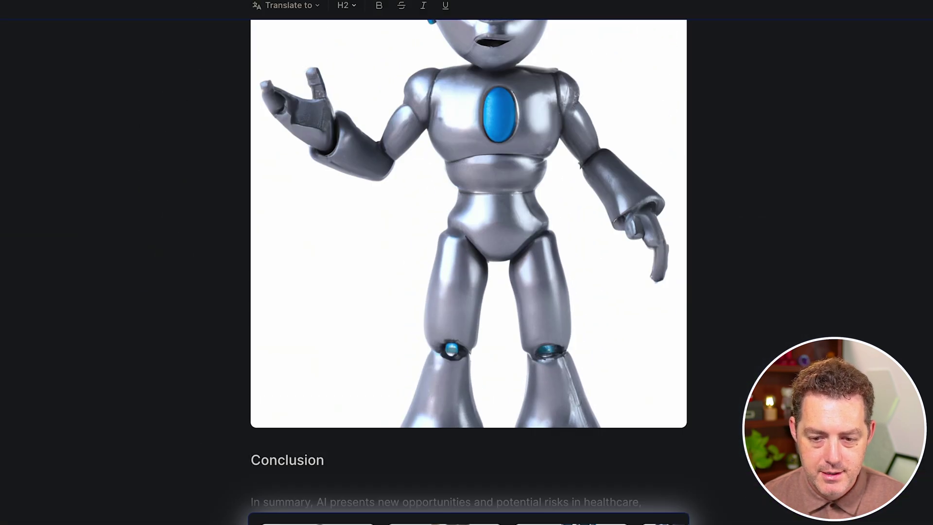
Step: Scroll back to the key AI skills list and place the cursor after 'AI systems.'
{"action": "scroll", "coordinate": [468, 292], "scroll_direction": "up", "scroll_amount": 4}
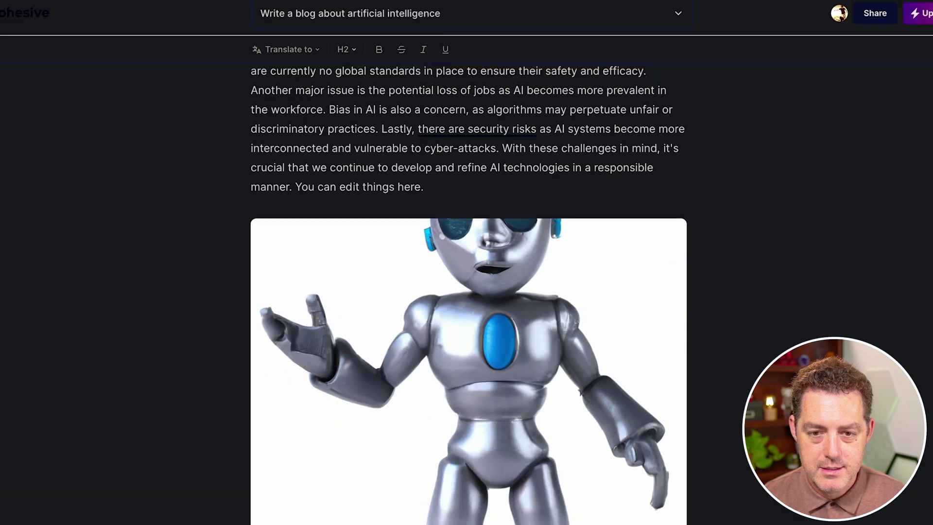
{"action": "scroll", "coordinate": [469, 292], "scroll_direction": "up", "scroll_amount": 8}
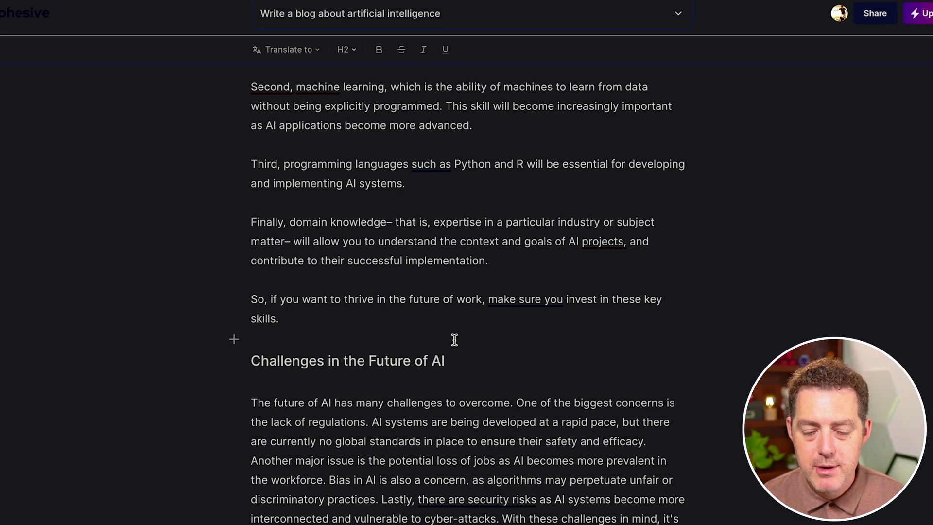
{"action": "scroll", "coordinate": [454, 339], "scroll_direction": "down", "scroll_amount": 7}
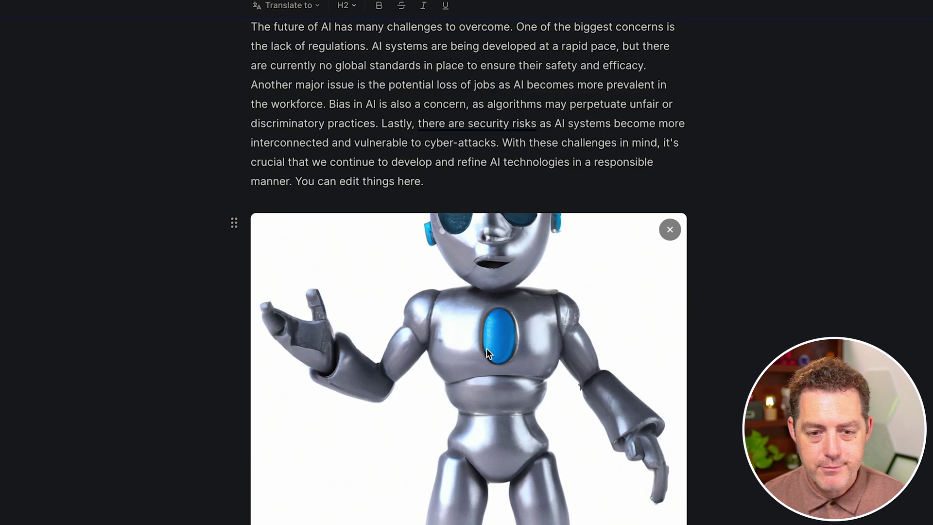
{"action": "scroll", "coordinate": [470, 340], "scroll_direction": "up", "scroll_amount": 8}
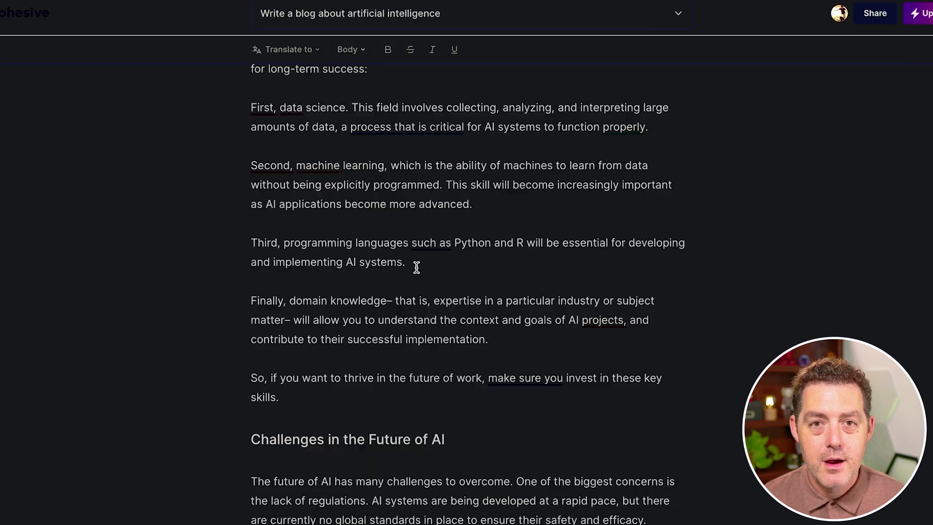
{"action": "left_click", "coordinate": [445, 267]}
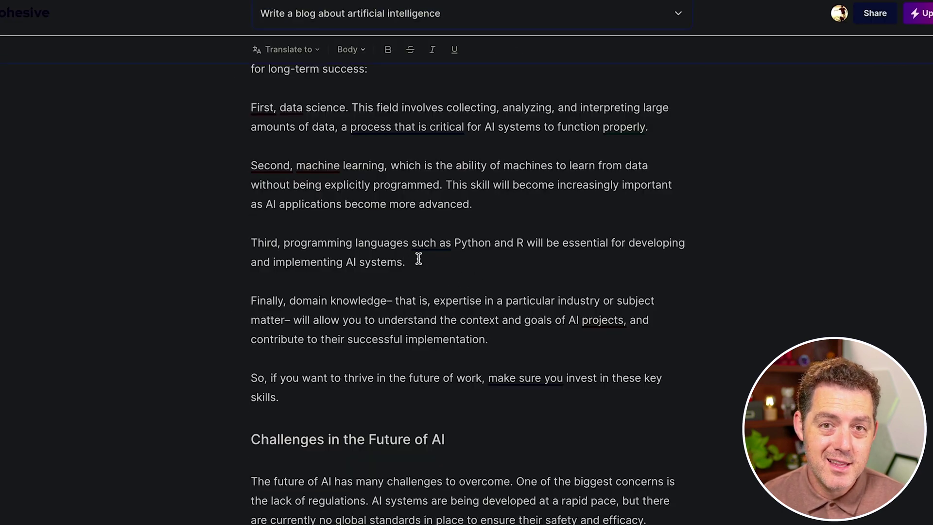
Step: Rephrase the 'First, data science' paragraph with AI and replace it with the rewrite
{"action": "scroll", "coordinate": [483, 155], "scroll_direction": "up", "scroll_amount": 1}
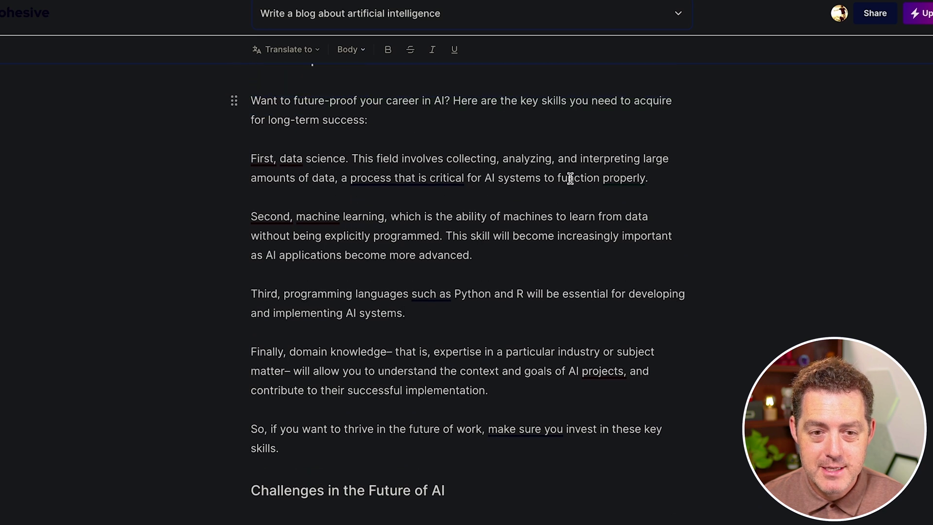
{"action": "left_click_drag", "start_coordinate": [652, 179], "coordinate": [246, 165]}
{"action": "scroll", "coordinate": [436, 301], "scroll_direction": "down", "scroll_amount": 4}
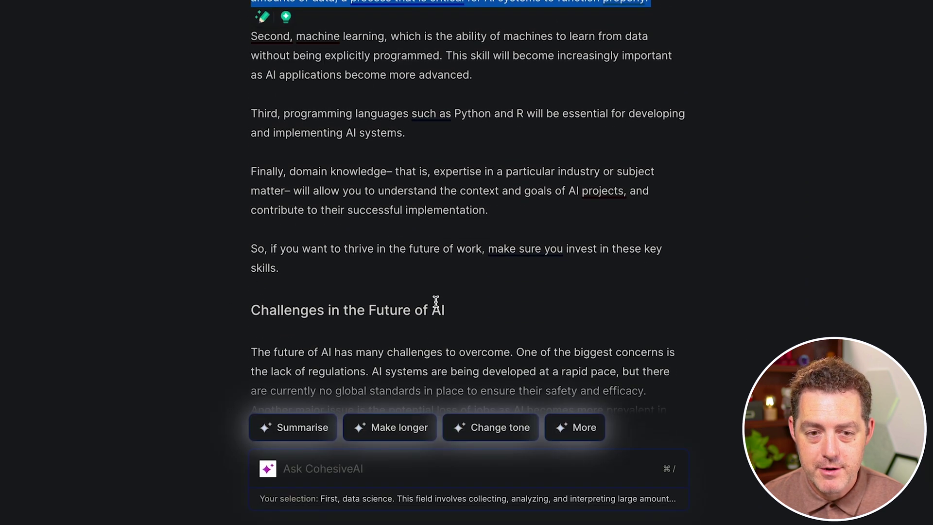
{"action": "left_click", "coordinate": [585, 431]}
{"action": "scroll", "coordinate": [506, 367], "scroll_direction": "down", "scroll_amount": 3}
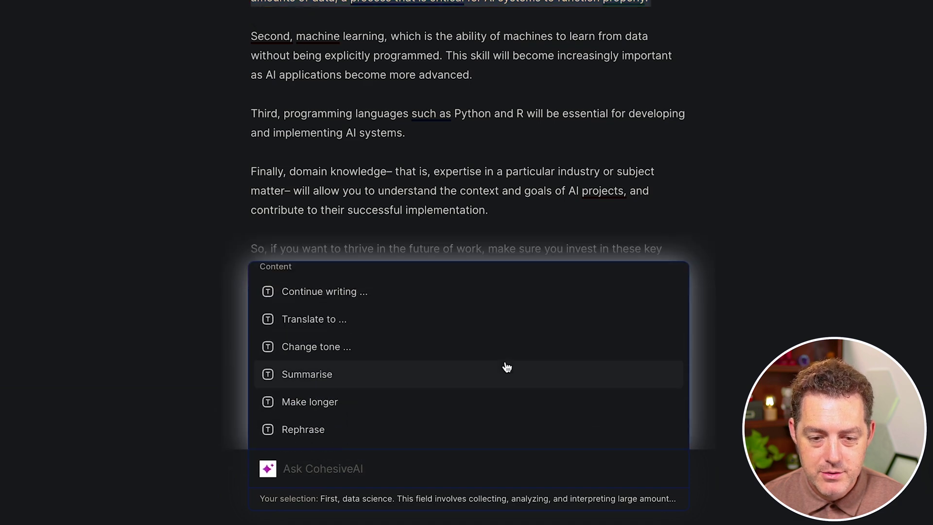
{"action": "left_click", "coordinate": [344, 430]}
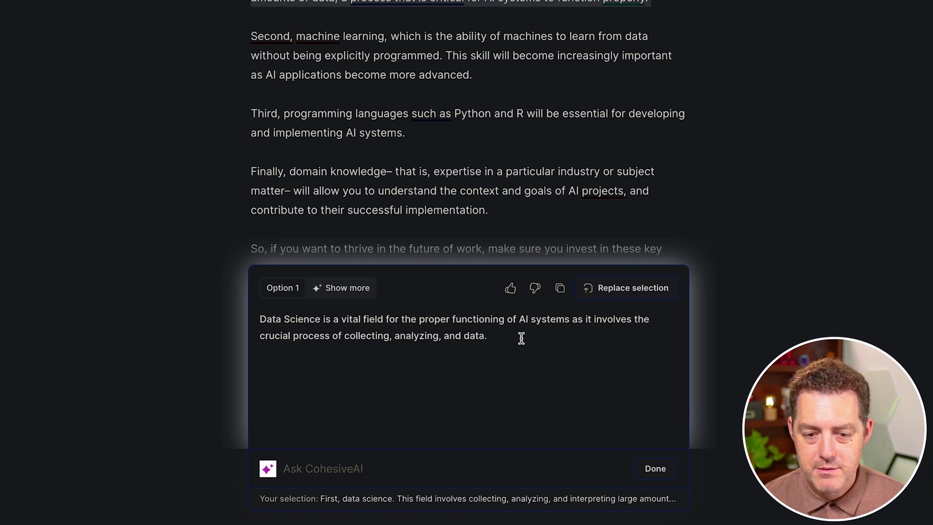
{"action": "left_click", "coordinate": [624, 290]}
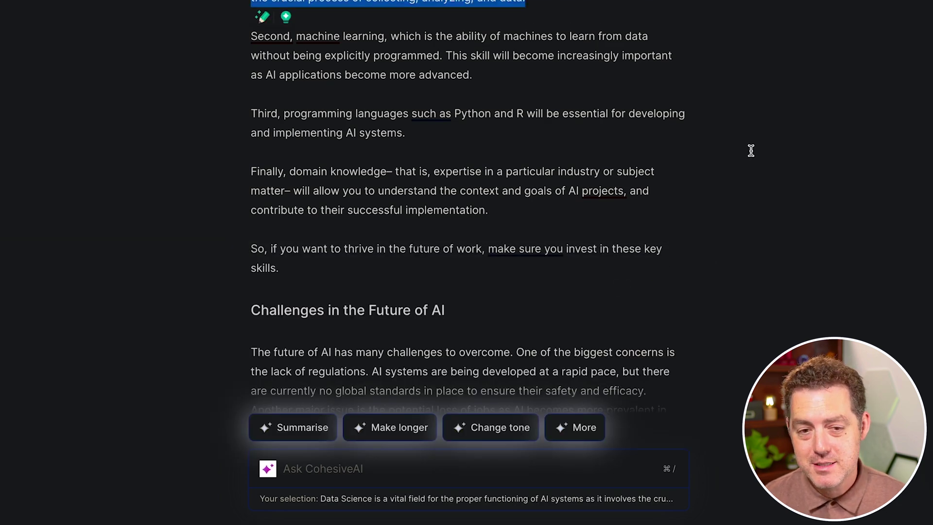
{"action": "left_click", "coordinate": [698, 148]}
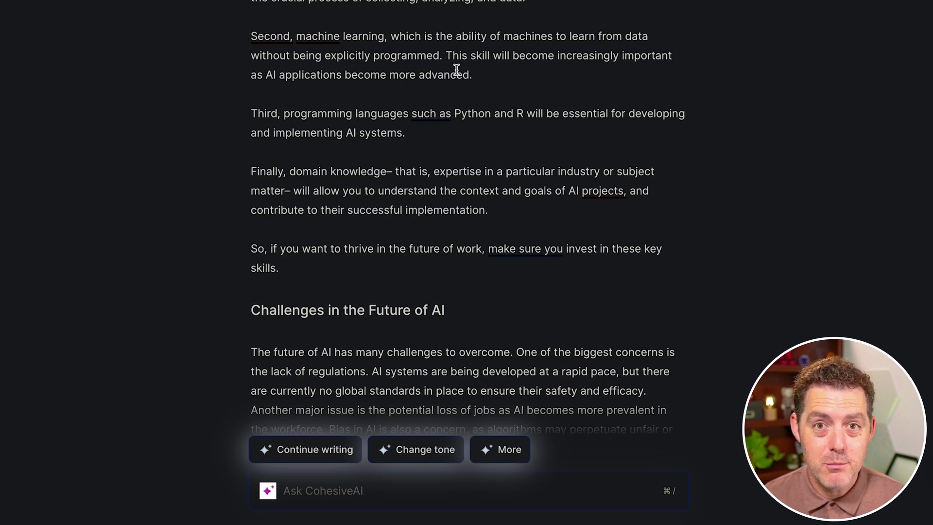
Step: Translate the rephrased data science paragraph into Spanish (Spain), replacing the English text
{"action": "scroll", "coordinate": [452, 70], "scroll_direction": "up", "scroll_amount": 1}
{"action": "left_click_drag", "start_coordinate": [536, 22], "coordinate": [204, 10]}
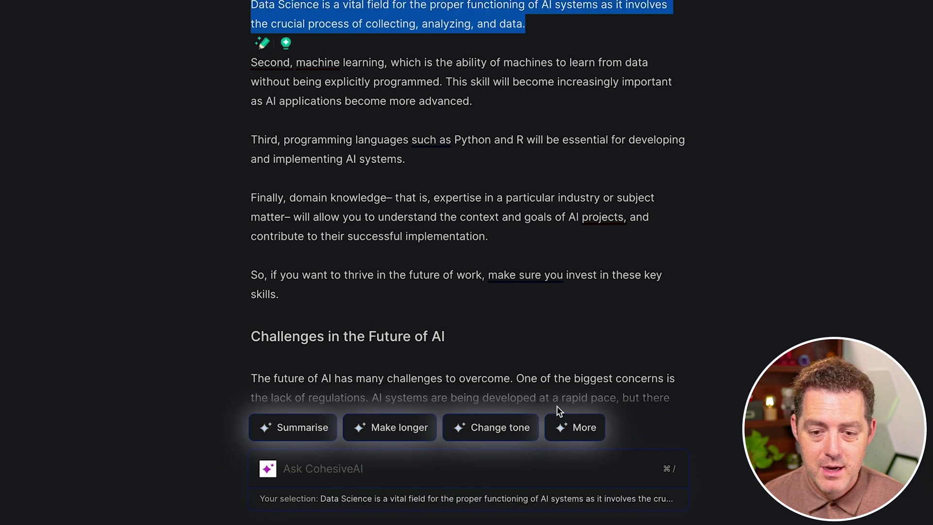
{"action": "left_click", "coordinate": [565, 427]}
{"action": "left_click", "coordinate": [590, 427]}
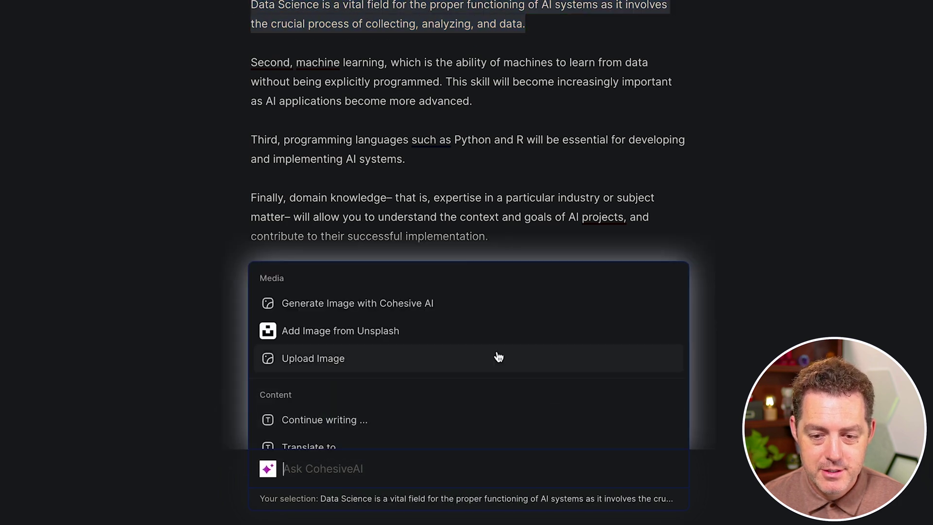
{"action": "scroll", "coordinate": [467, 340], "scroll_direction": "down", "scroll_amount": 3}
{"action": "left_click", "coordinate": [335, 321]}
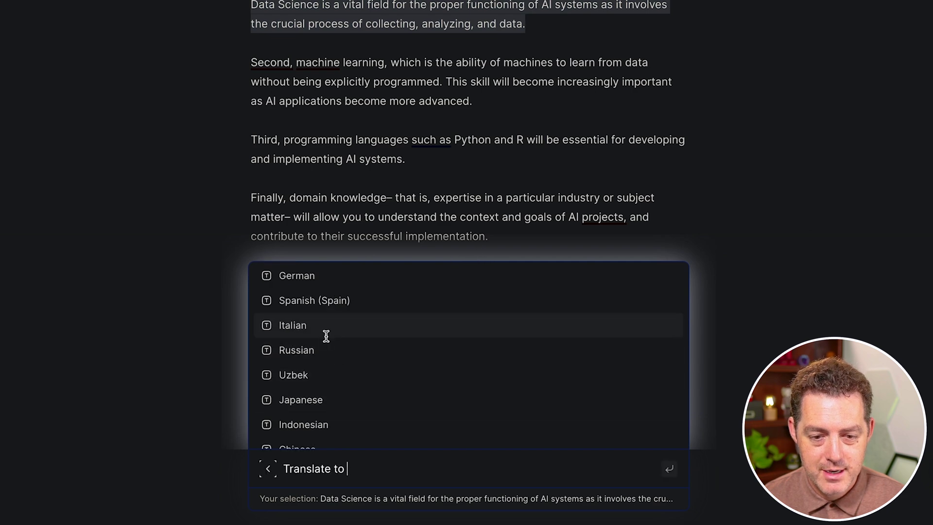
{"action": "left_click", "coordinate": [326, 300]}
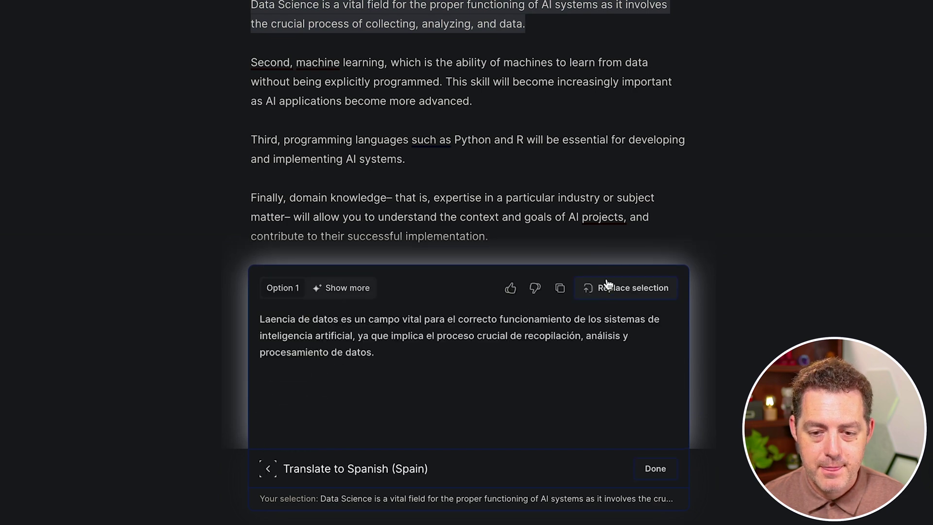
{"action": "left_click", "coordinate": [616, 290]}
{"action": "left_click", "coordinate": [809, 162]}
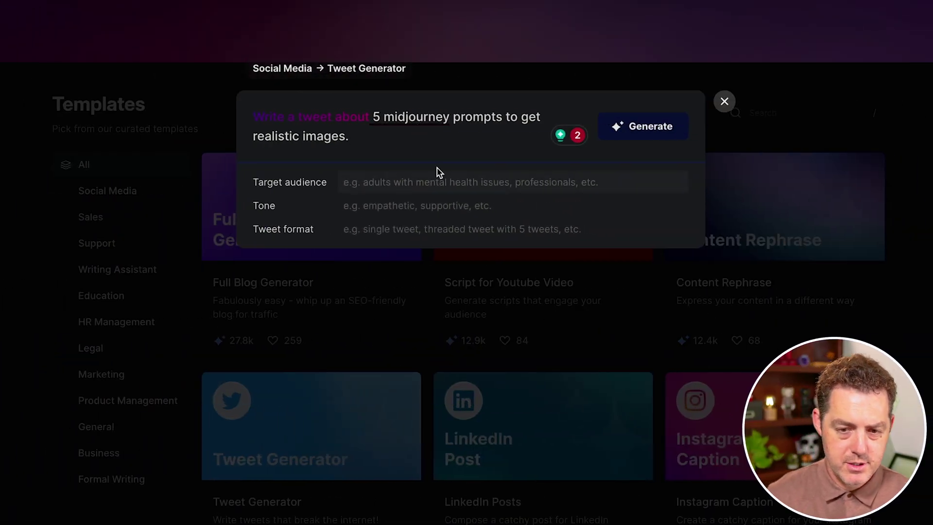
Step: Set audience 'people', educational tone and thread format, then generate the Midjourney tweet thread
{"action": "type", "text": "people who are int"}
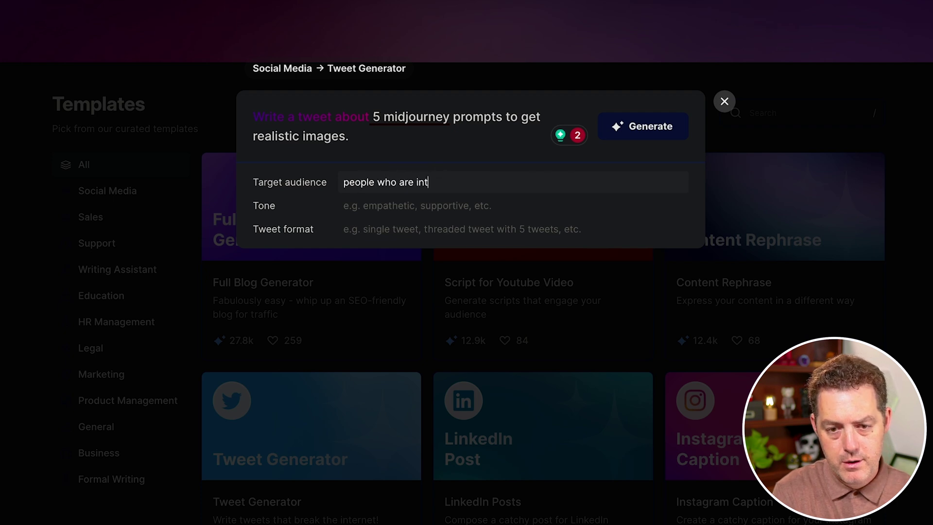
{"action": "type", "text": "educational"}
{"action": "type", "text": "threaded tweet with 5 tweets"}
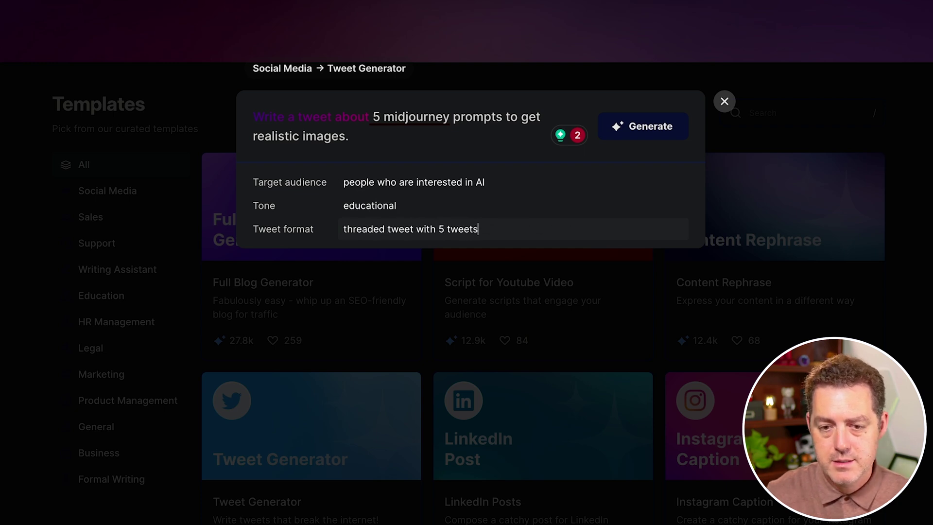
{"action": "left_click", "coordinate": [648, 127]}
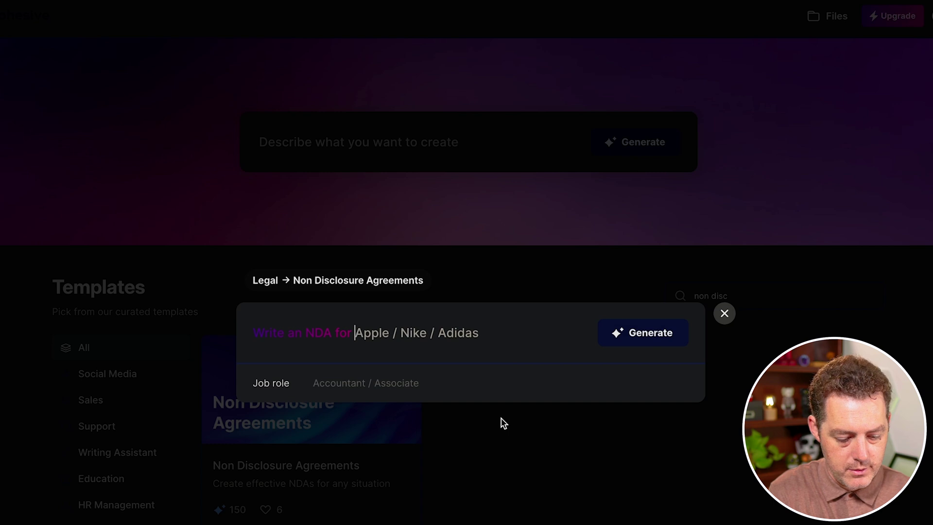
Step: Fill the NDA template with company 'youtube' and job role 'Content Creator', then generate it
{"action": "type", "text": "youtube"}
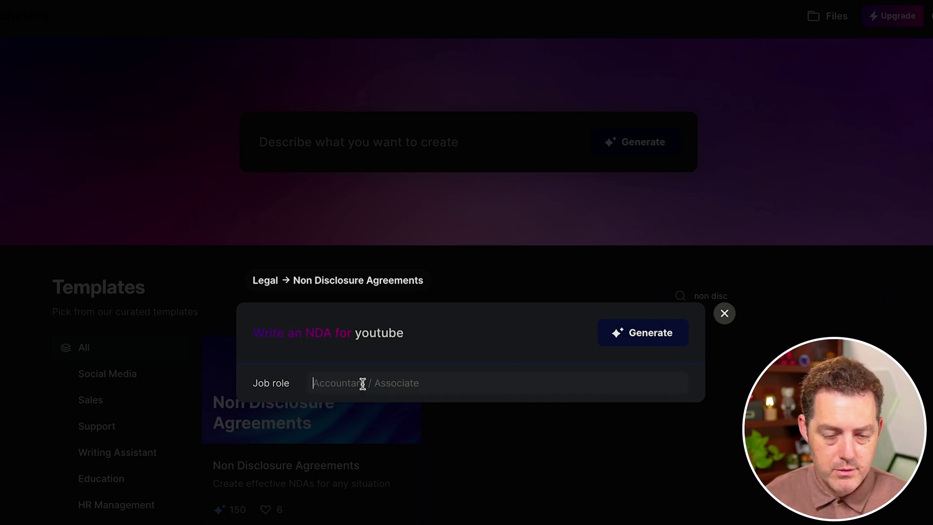
{"action": "type", "text": "Content Creator"}
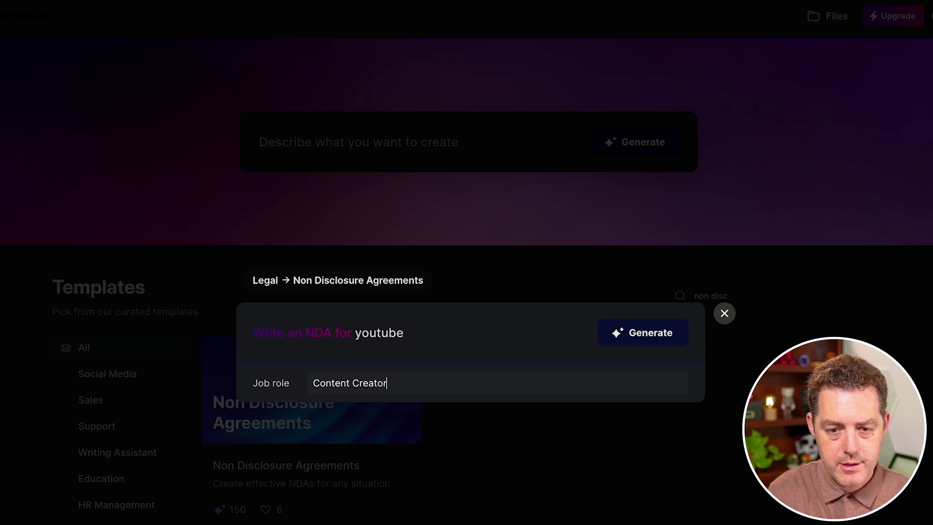
{"action": "key", "text": "Return"}
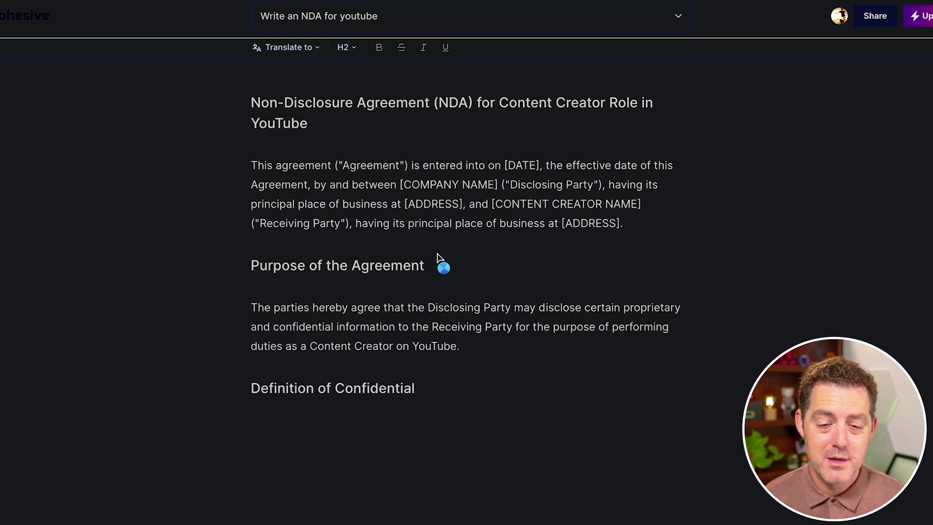
Step: Scroll through the generated YouTube Content Creator NDA, from Purpose of the Agreement to Exclusions
{"action": "scroll", "coordinate": [486, 228], "scroll_direction": "down", "scroll_amount": 5}
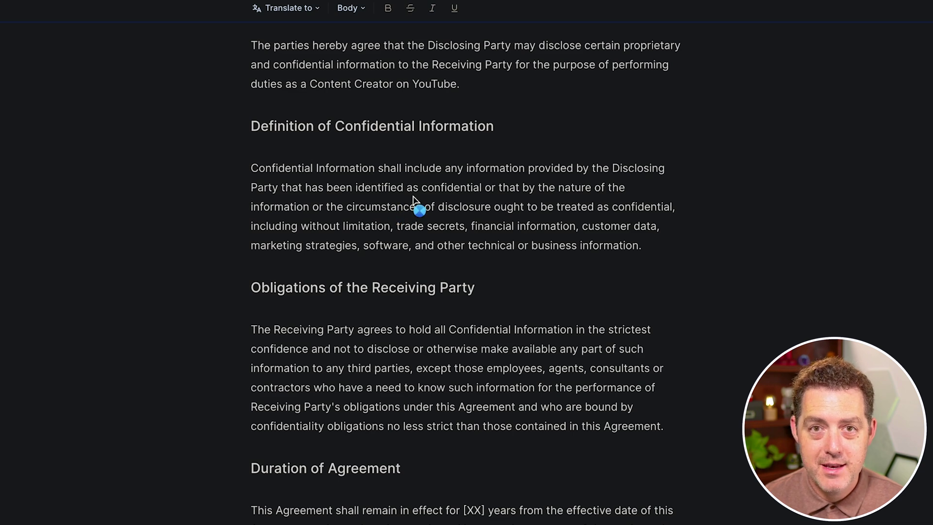
{"action": "scroll", "coordinate": [486, 243], "scroll_direction": "down", "scroll_amount": 2}
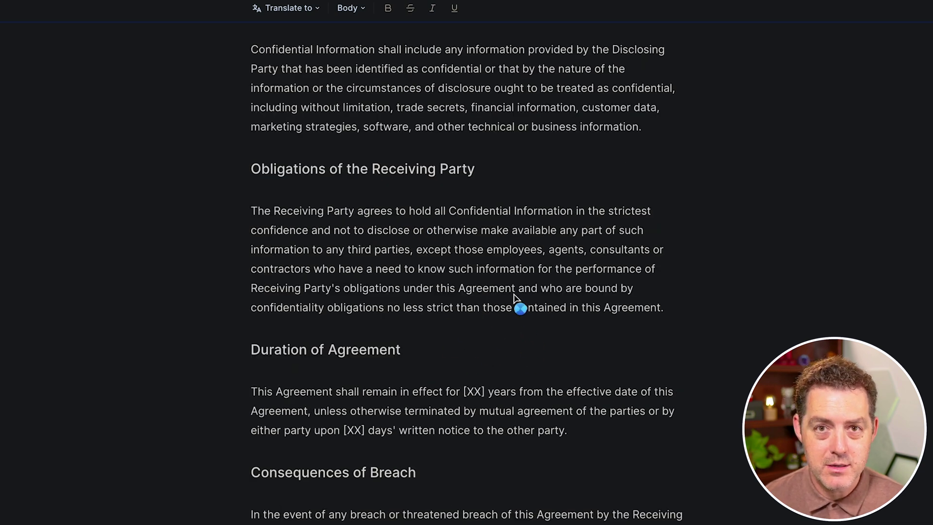
{"action": "scroll", "coordinate": [515, 297], "scroll_direction": "down", "scroll_amount": 2}
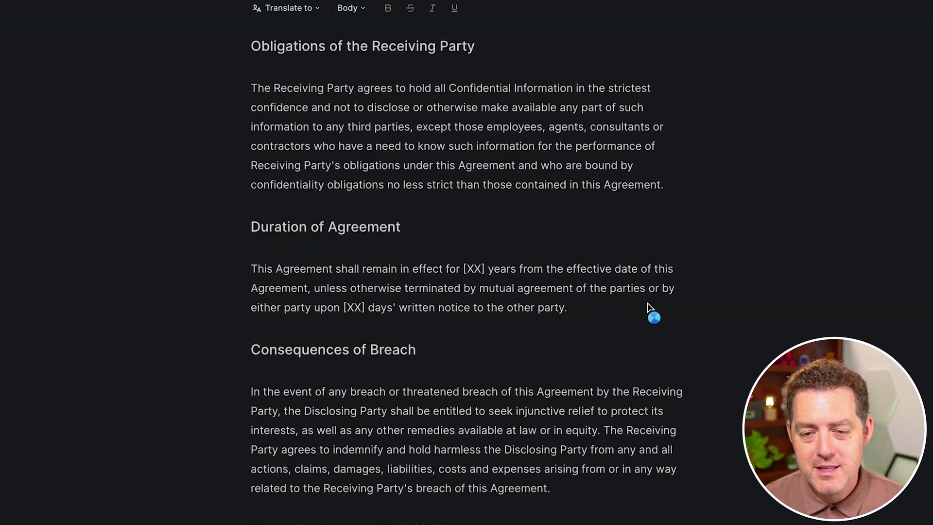
{"action": "scroll", "coordinate": [590, 298], "scroll_direction": "down", "scroll_amount": 2}
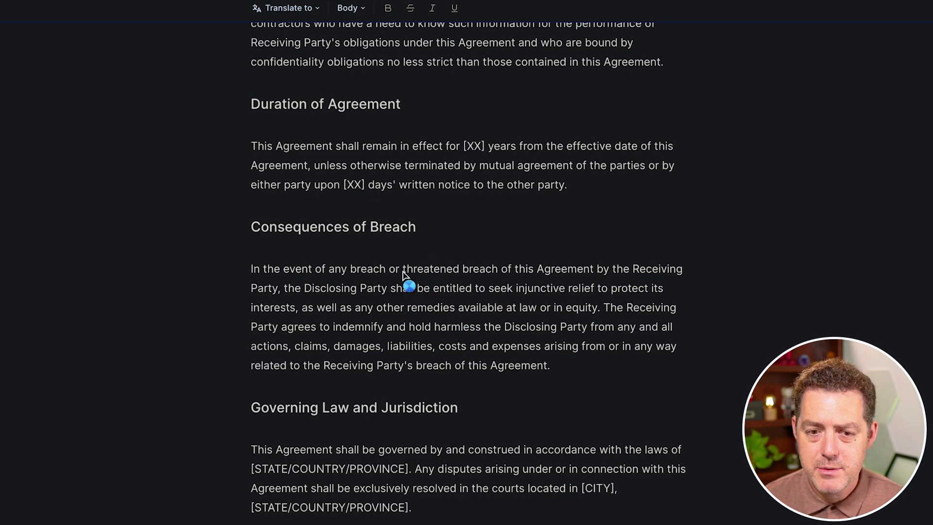
{"action": "scroll", "coordinate": [490, 326], "scroll_direction": "down", "scroll_amount": 2}
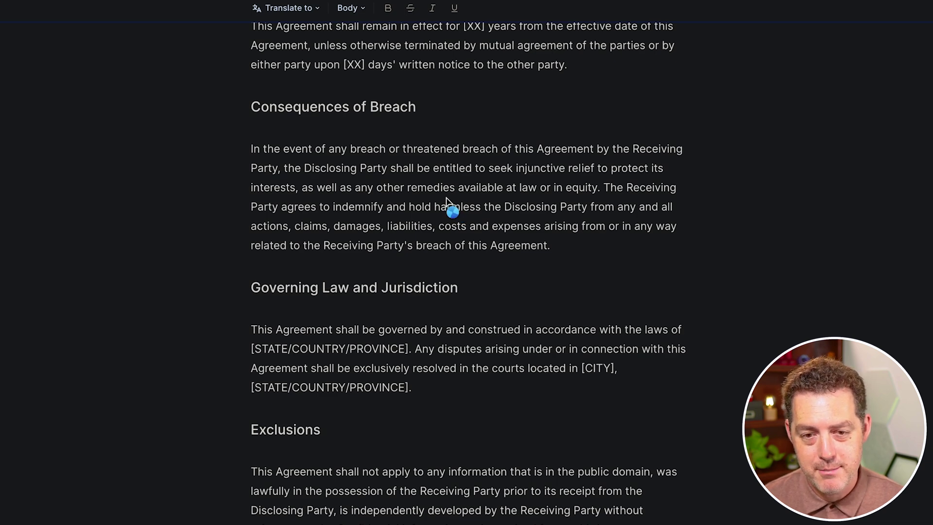
{"action": "scroll", "coordinate": [524, 275], "scroll_direction": "down", "scroll_amount": 2}
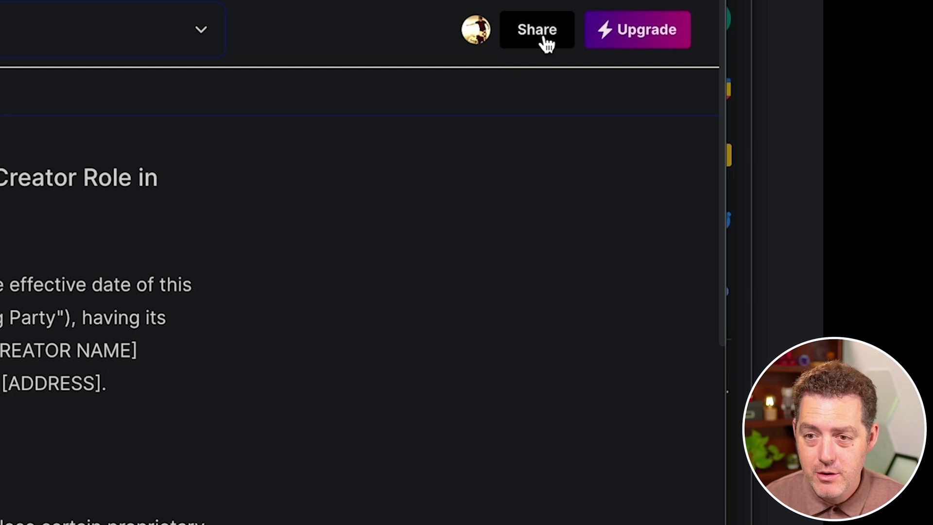
Step: Change the invited collaborator's NDA permission from 'can view' to 'can edit' and export as PDF
{"action": "left_click", "coordinate": [545, 35]}
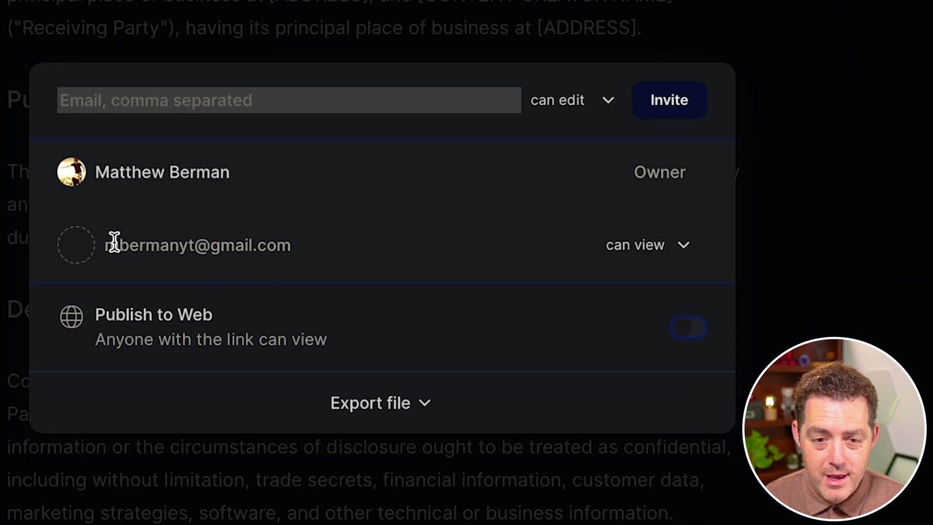
{"action": "left_click_drag", "start_coordinate": [106, 245], "coordinate": [321, 267]}
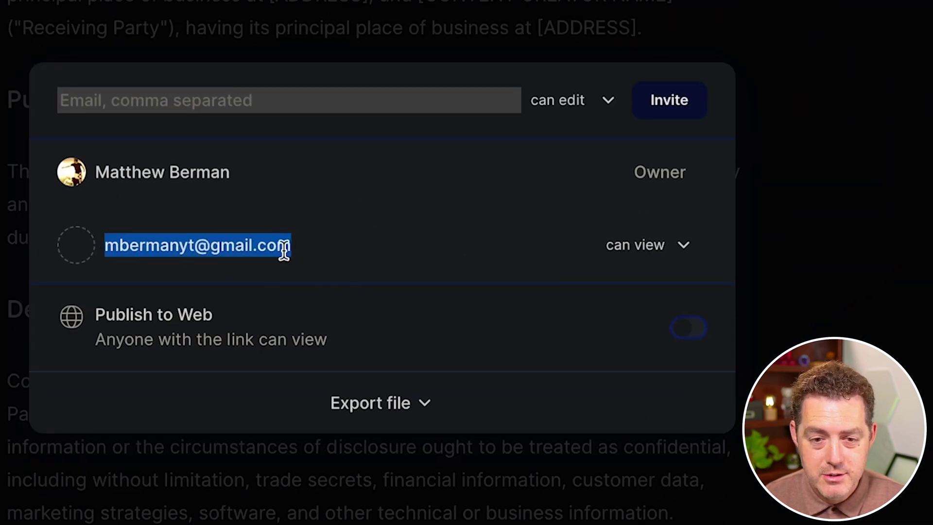
{"action": "left_click", "coordinate": [129, 243]}
{"action": "left_click_drag", "start_coordinate": [104, 247], "coordinate": [355, 259]}
{"action": "left_click", "coordinate": [357, 257]}
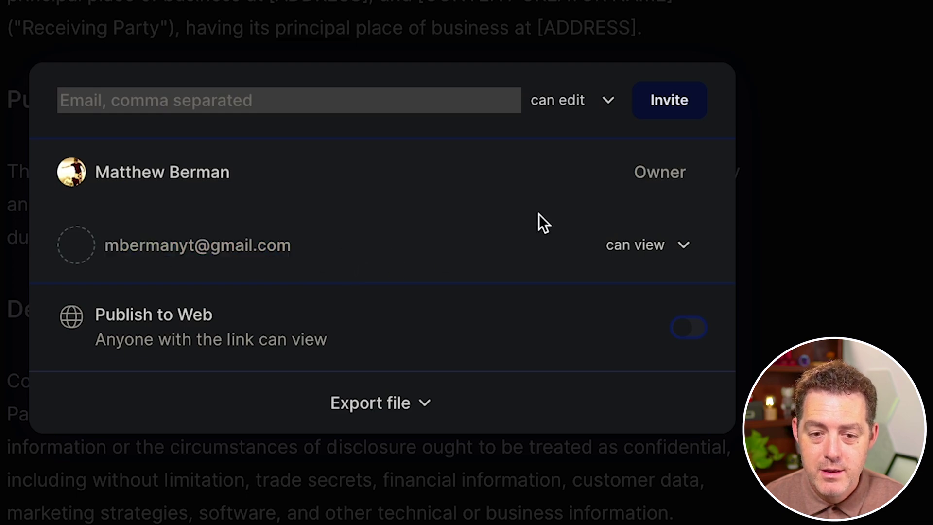
{"action": "left_click", "coordinate": [651, 255]}
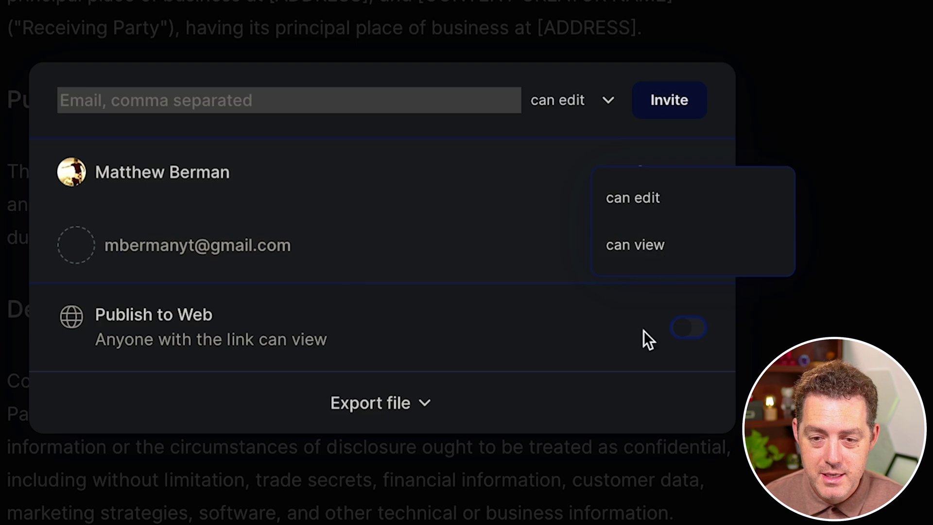
{"action": "left_click", "coordinate": [642, 199]}
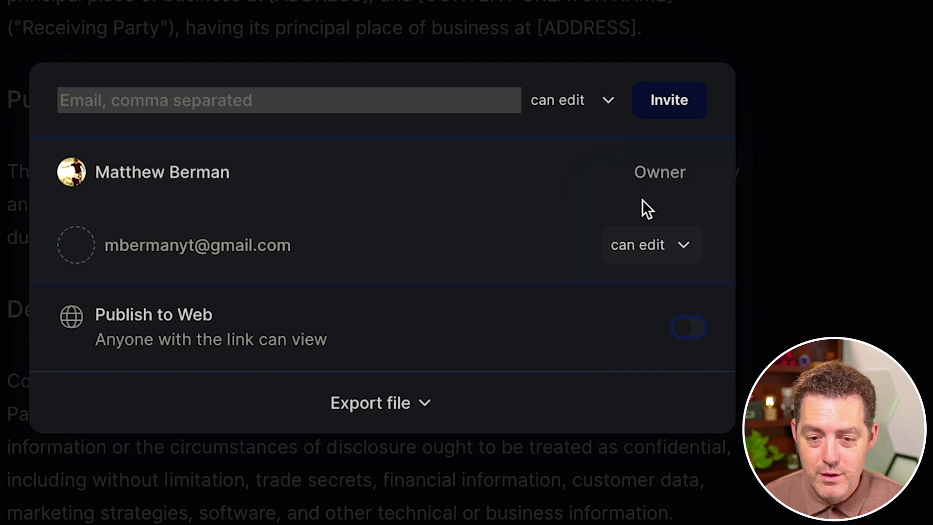
{"action": "left_click", "coordinate": [418, 409]}
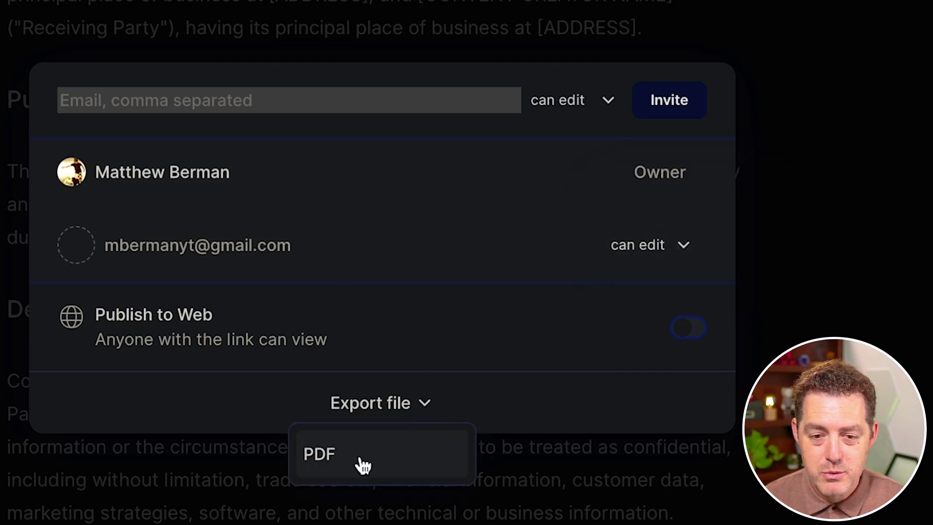
{"action": "left_click", "coordinate": [590, 389]}
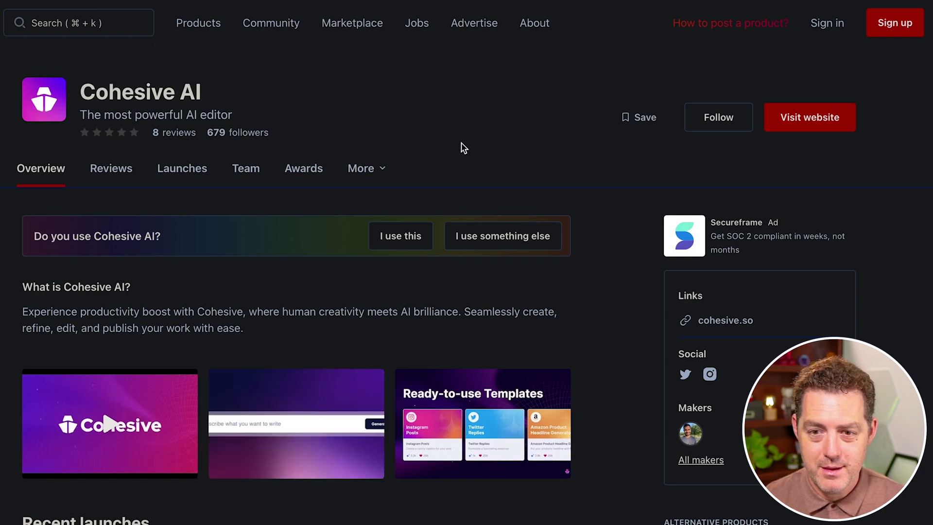
{"action": "scroll", "coordinate": [496, 282], "scroll_direction": "down", "scroll_amount": 3}
{"action": "scroll", "coordinate": [493, 286], "scroll_direction": "down", "scroll_amount": 10}
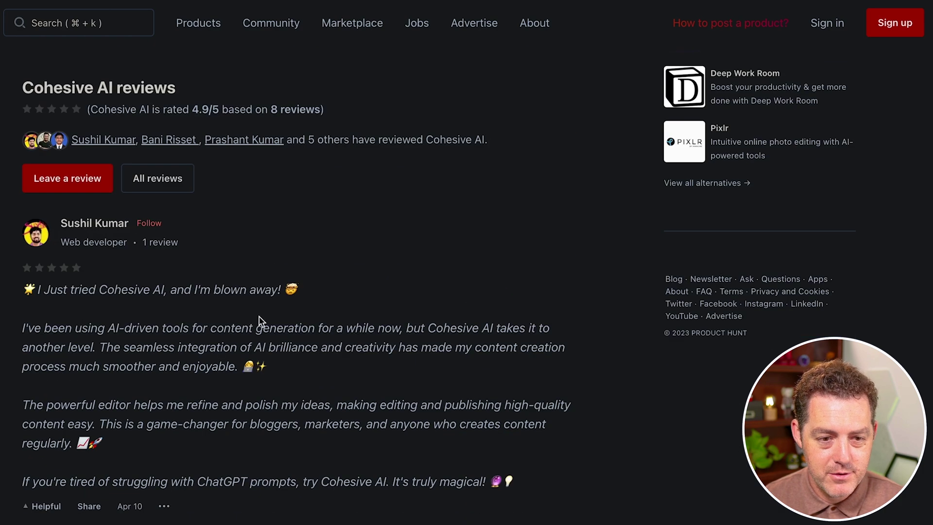
{"action": "scroll", "coordinate": [420, 328], "scroll_direction": "down", "scroll_amount": 6}
{"action": "scroll", "coordinate": [433, 330], "scroll_direction": "up", "scroll_amount": 15}
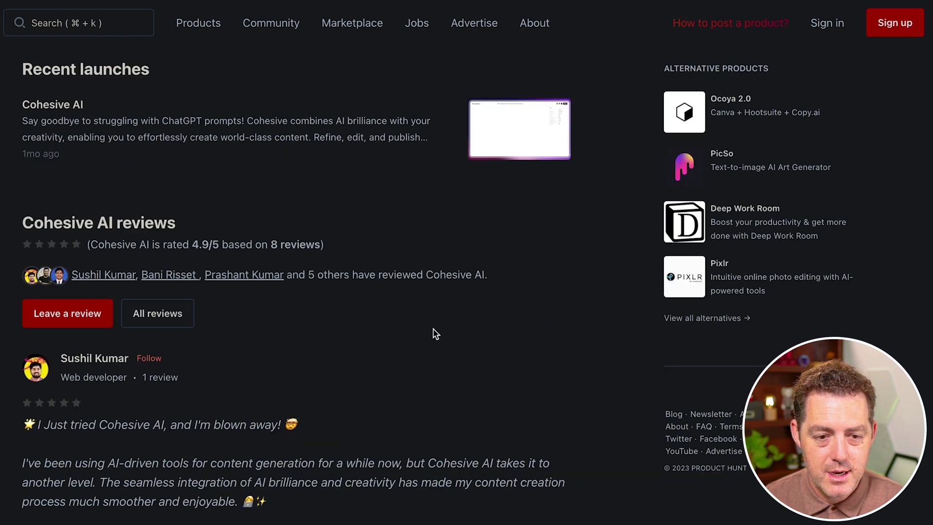
{"action": "scroll", "coordinate": [431, 331], "scroll_direction": "up", "scroll_amount": 1}
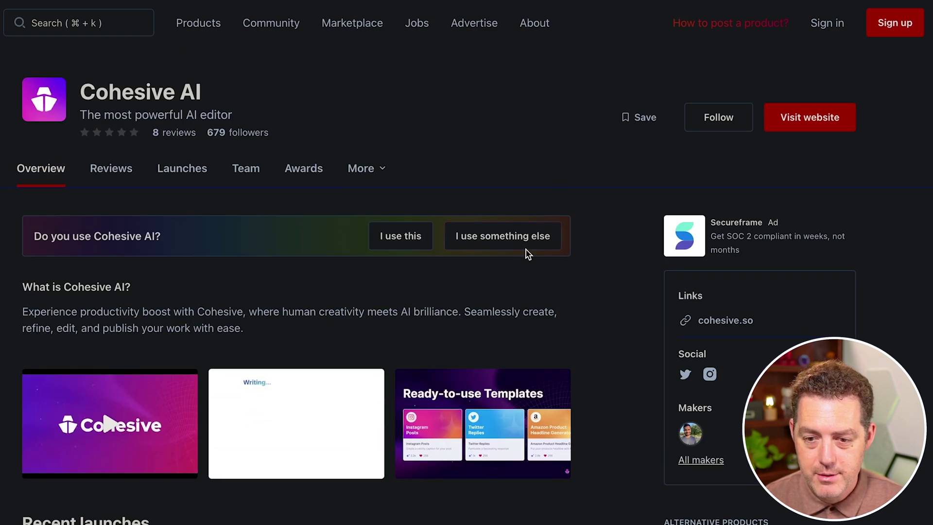